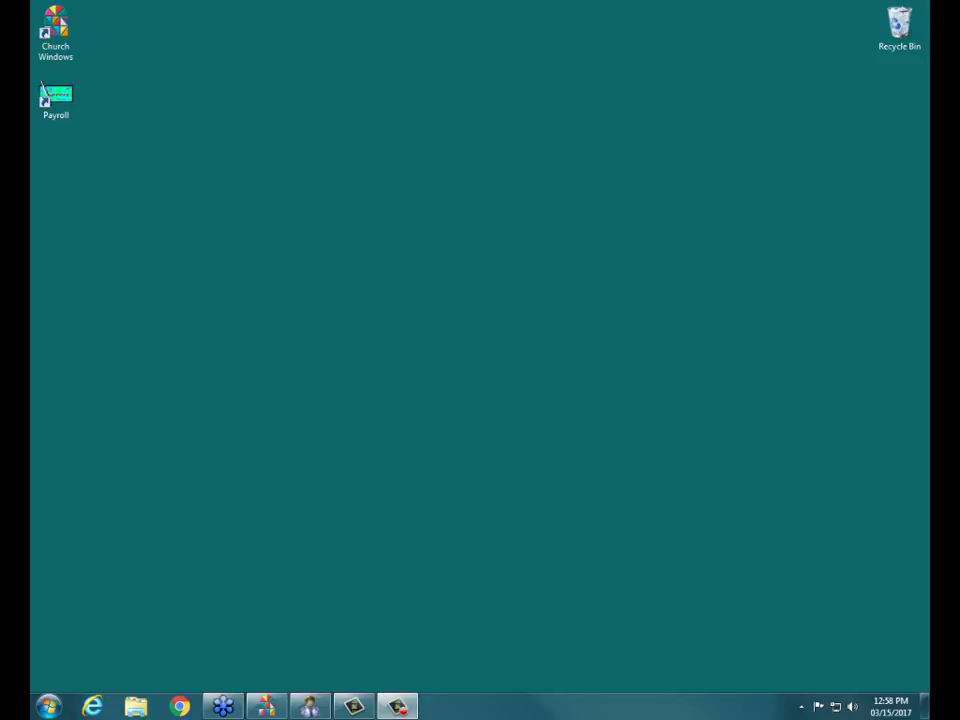
# Open the Labels report setup in the Membership module of Church Windows
pyautogui.click(283, 713)
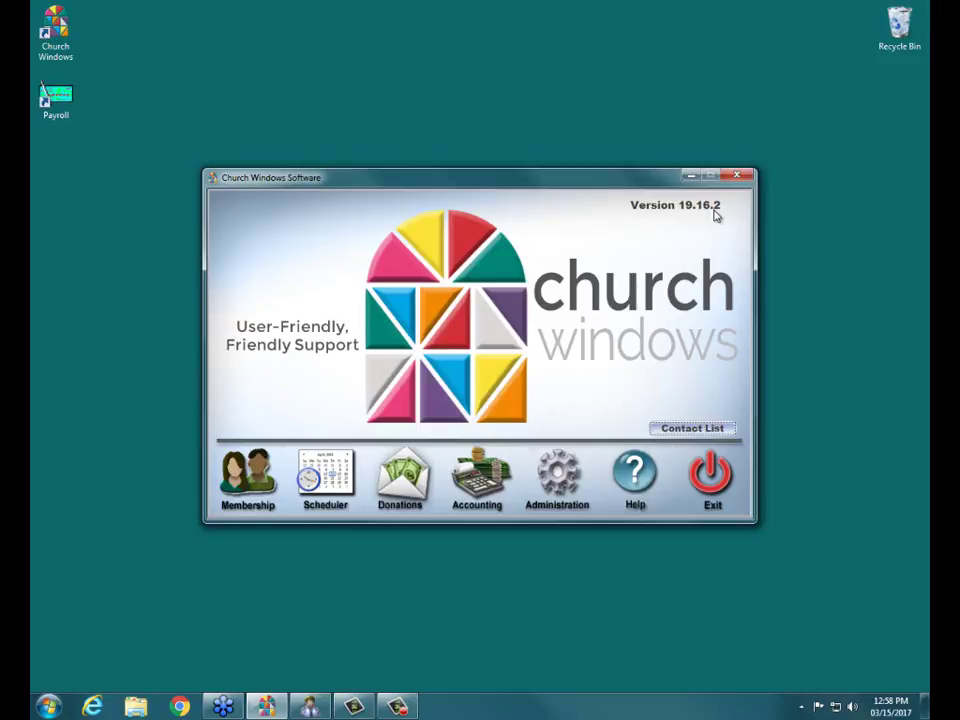
pyautogui.click(312, 706)
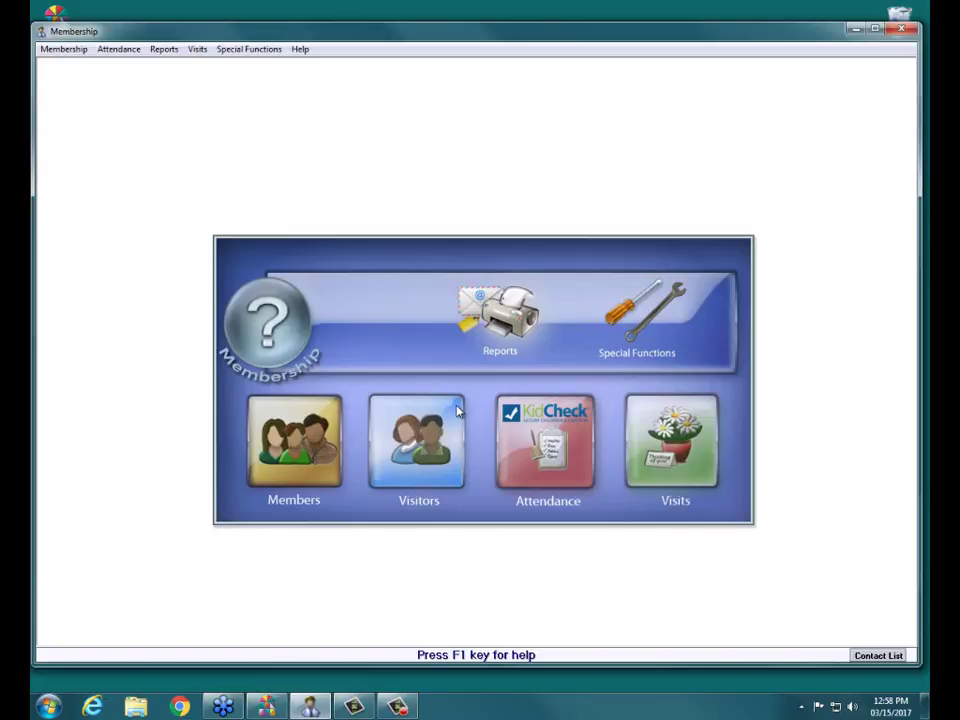
pyautogui.click(500, 338)
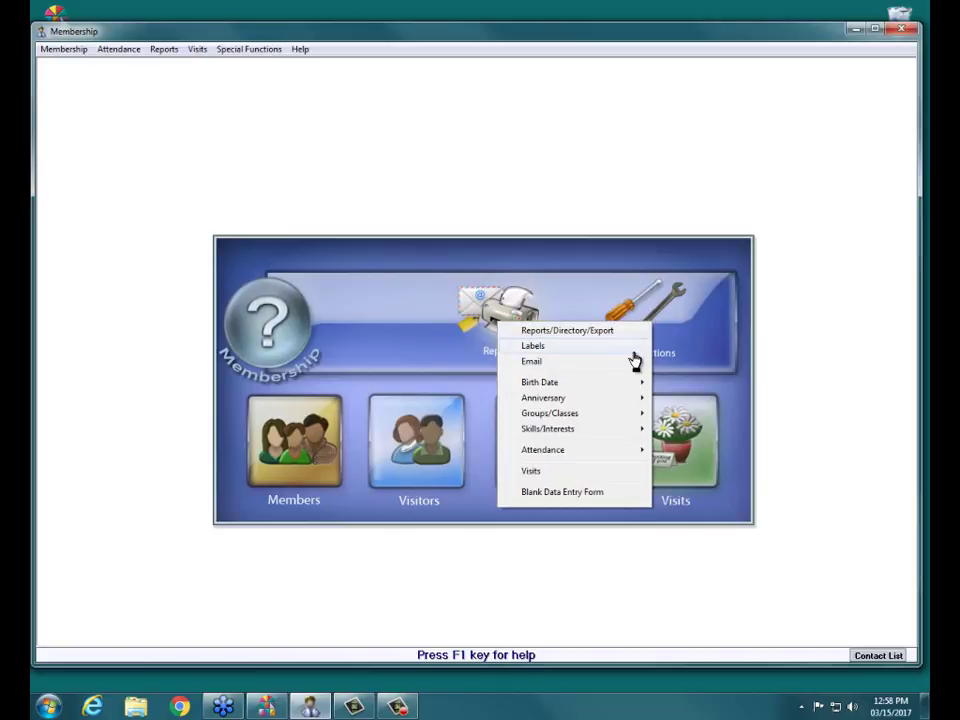
pyautogui.click(532, 347)
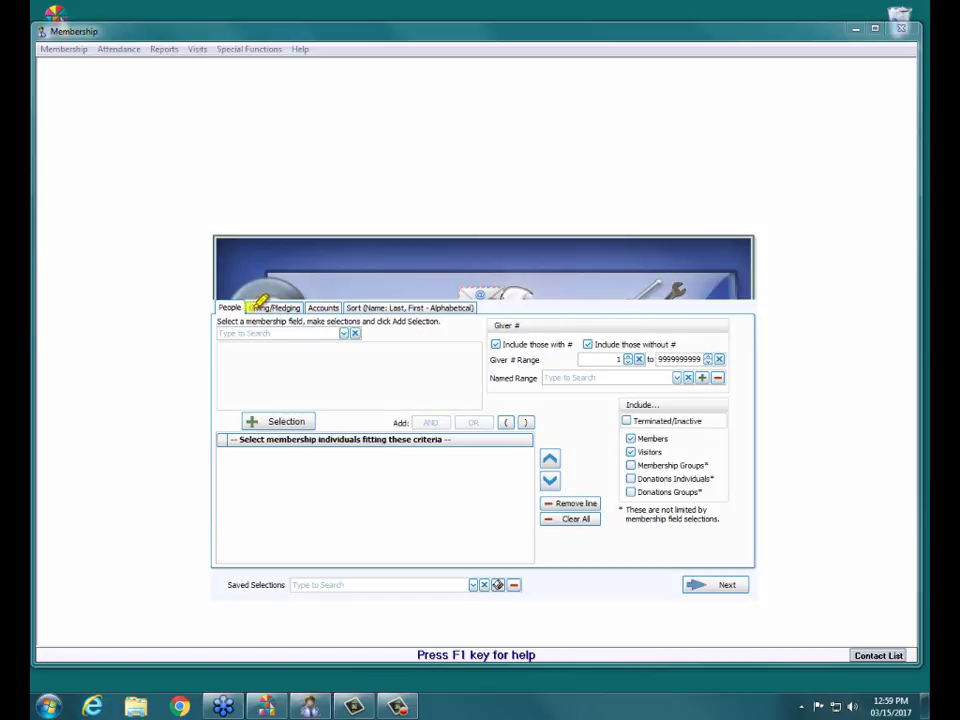
pyautogui.moveTo(260, 303); pyautogui.dragTo(340, 305)
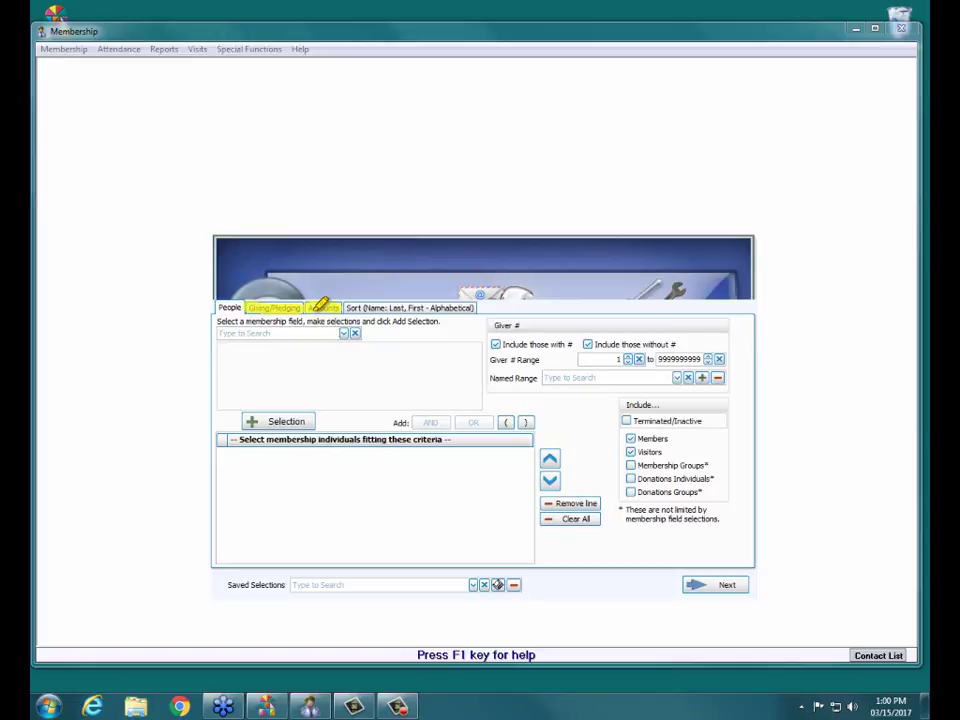
pyautogui.moveTo(320, 306); pyautogui.dragTo(340, 307)
pyautogui.press('Escape')
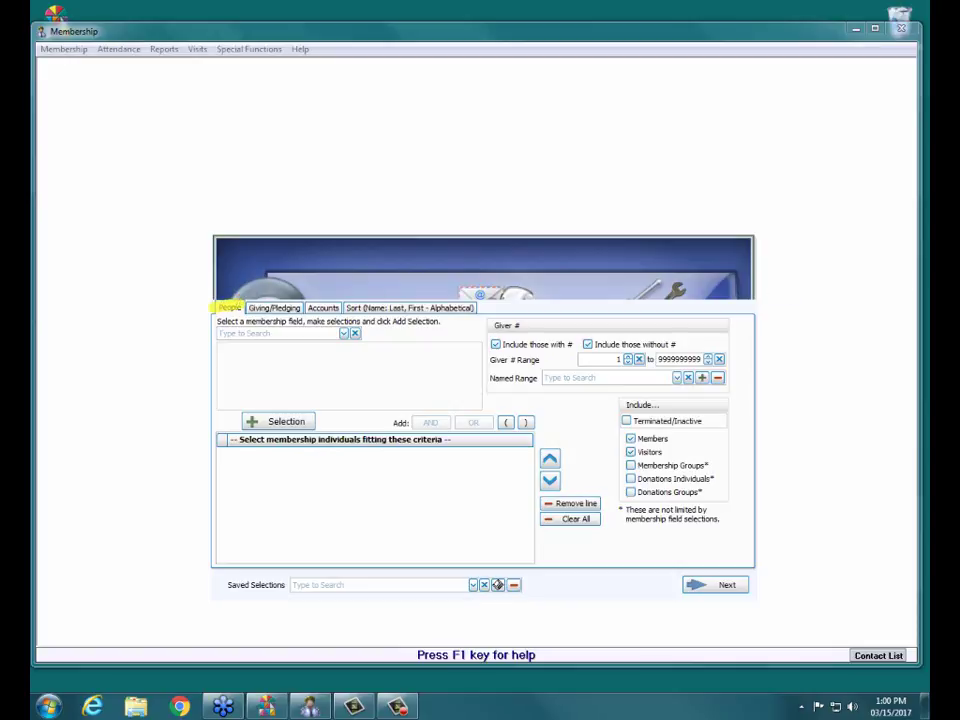
# Choose Mailing Code as the membership field for the people selection
pyautogui.click(344, 335)
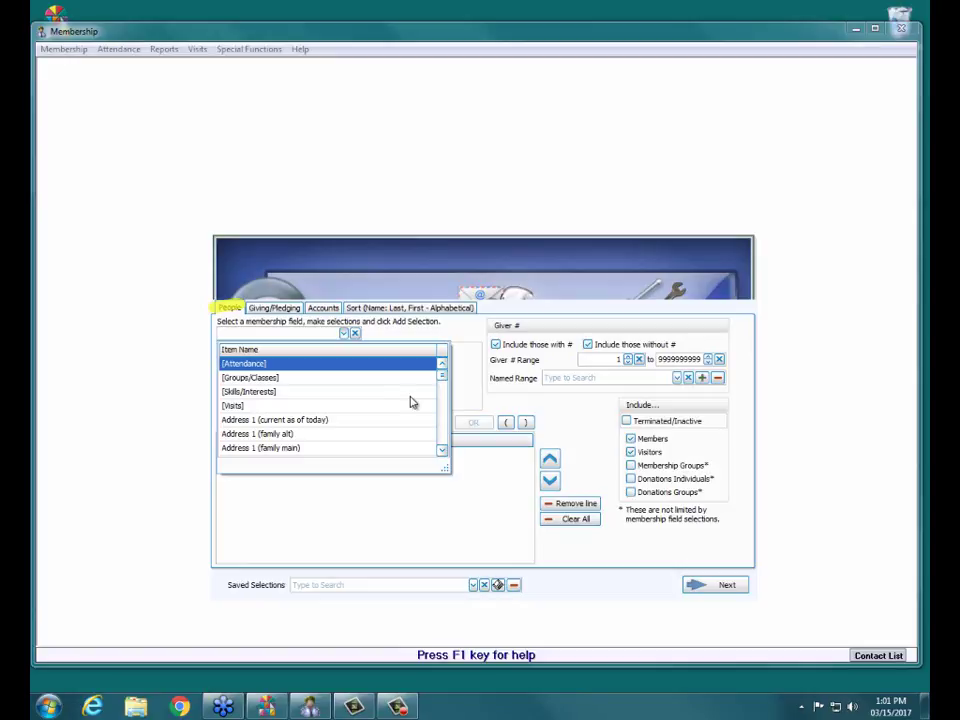
pyautogui.click(442, 452)
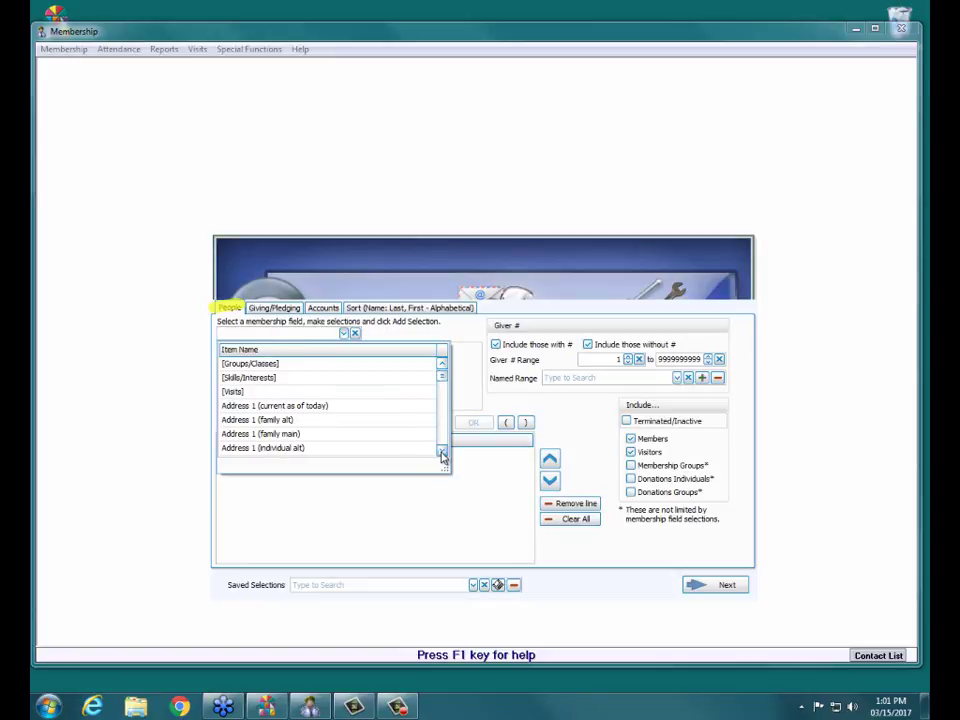
pyautogui.click(442, 452)
pyautogui.click(442, 452)
pyautogui.click(442, 452)
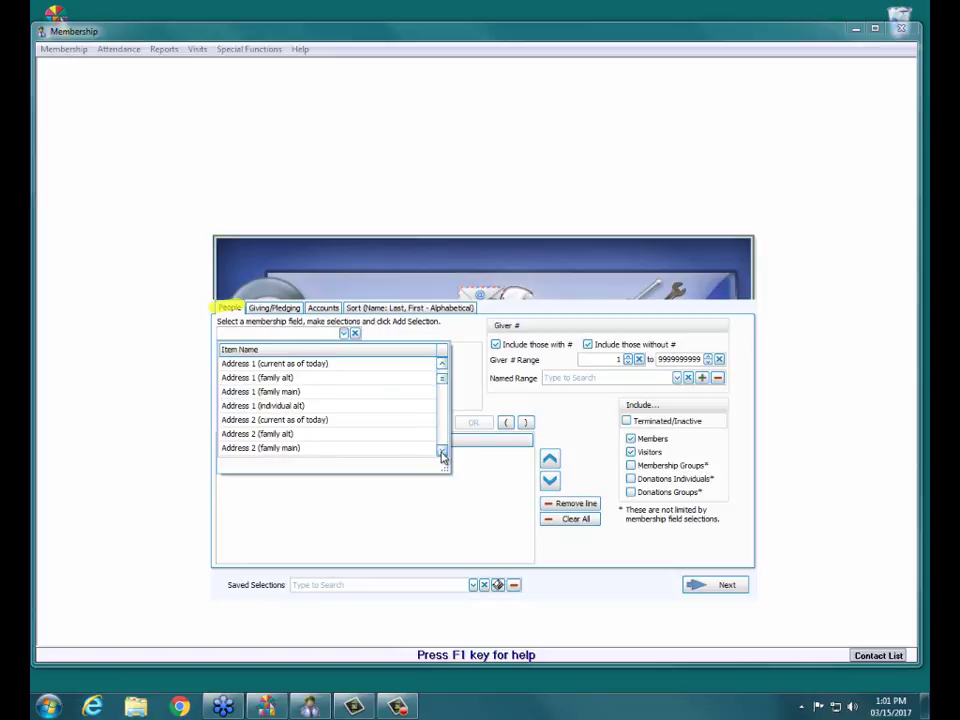
pyautogui.moveTo(442, 453); pyautogui.dragTo(442, 453)
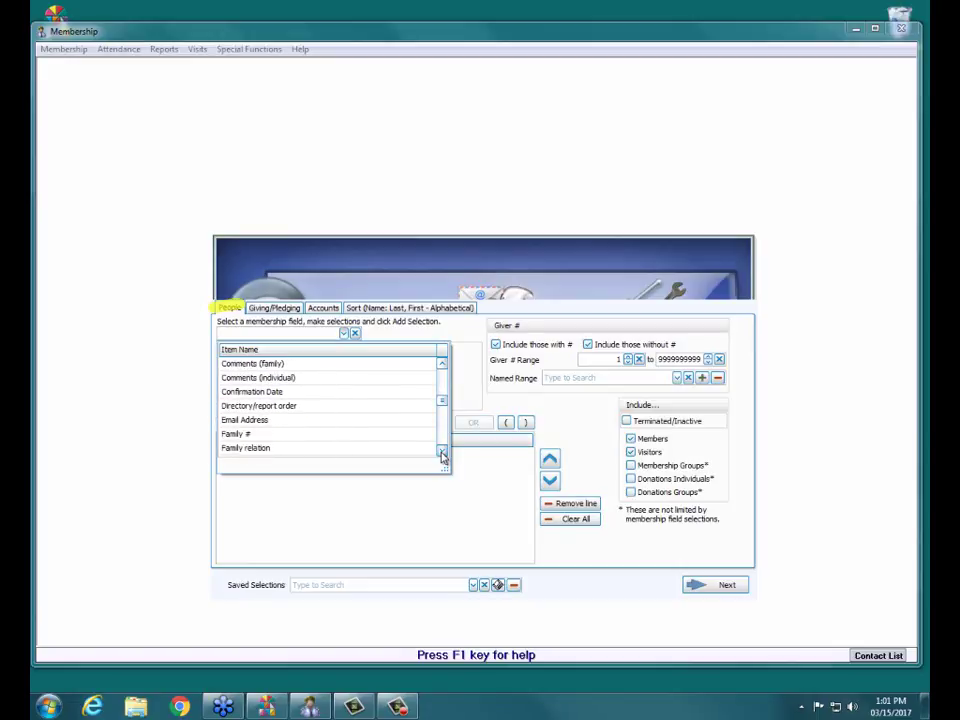
pyautogui.click(443, 453)
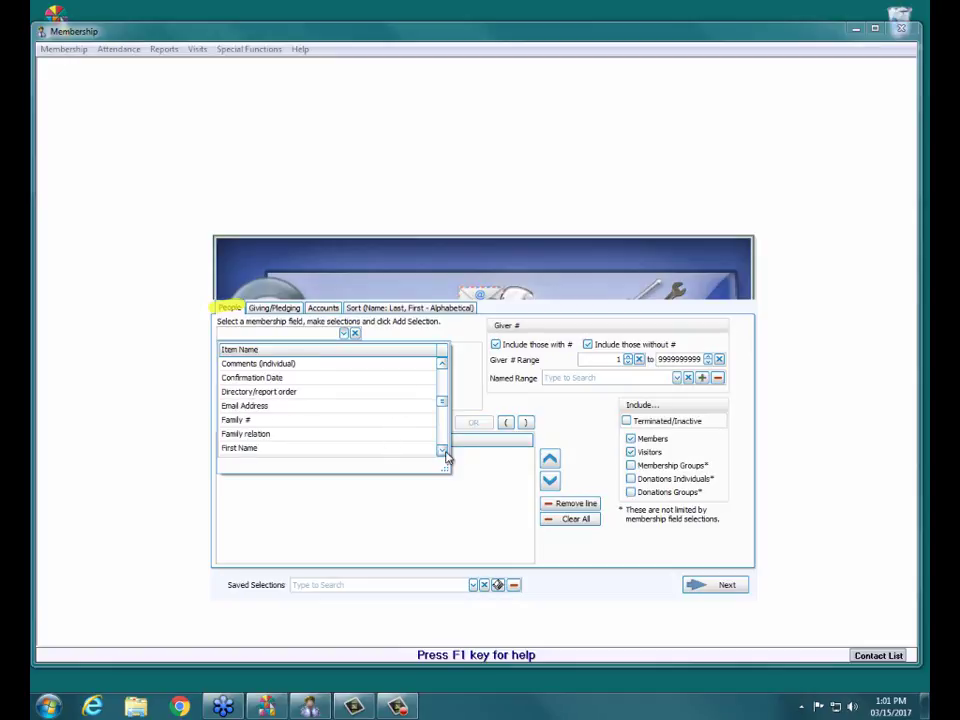
pyautogui.moveTo(444, 453); pyautogui.dragTo(444, 453)
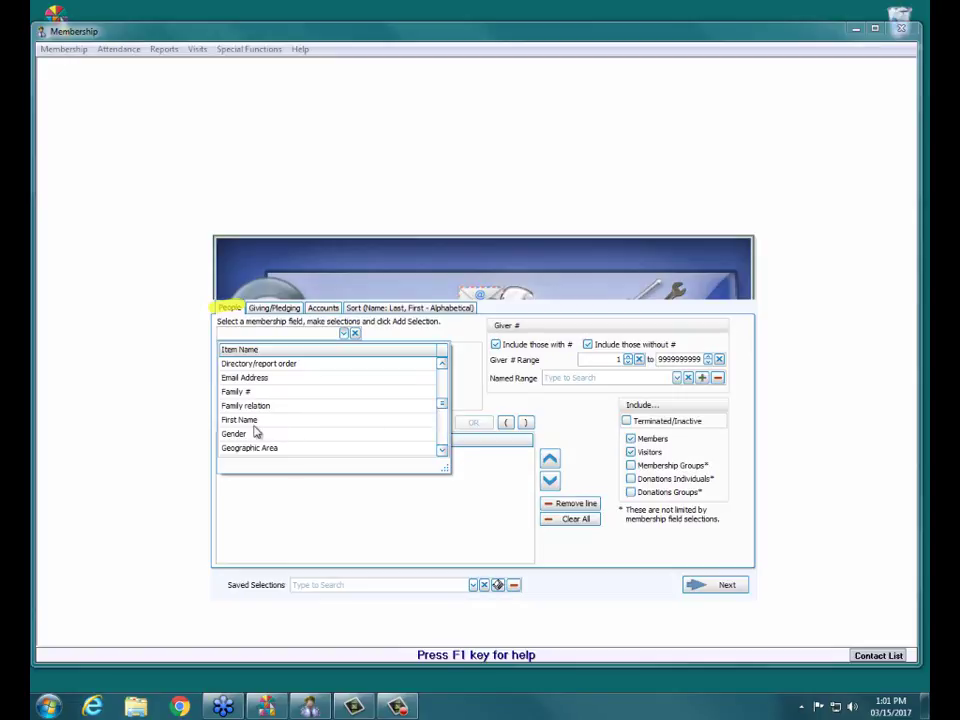
pyautogui.moveTo(446, 455); pyautogui.dragTo(446, 455)
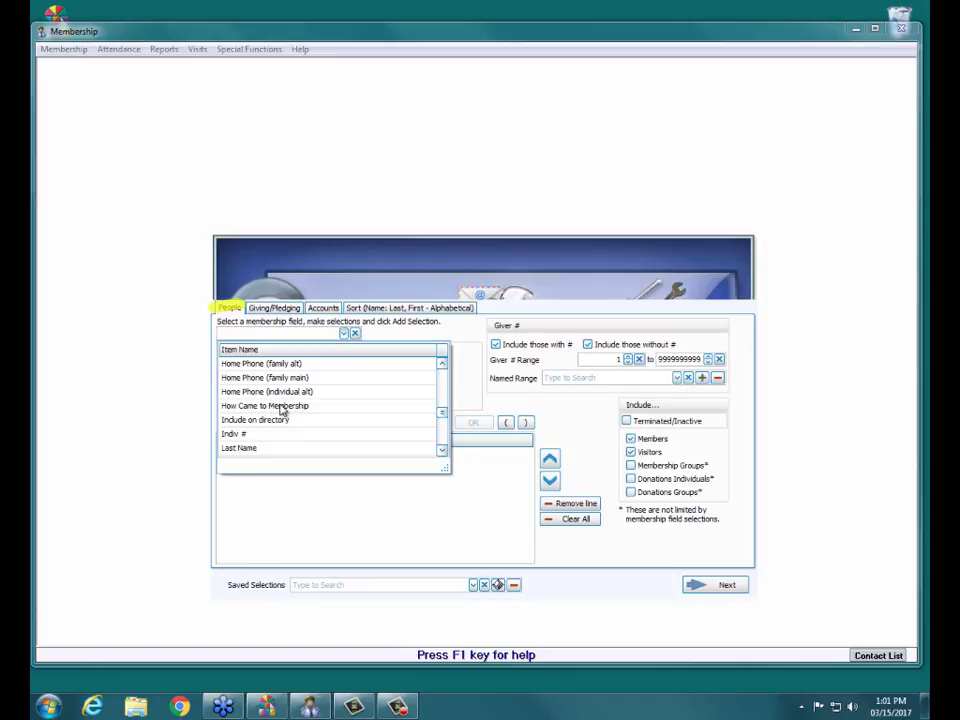
pyautogui.moveTo(442, 451); pyautogui.dragTo(432, 452)
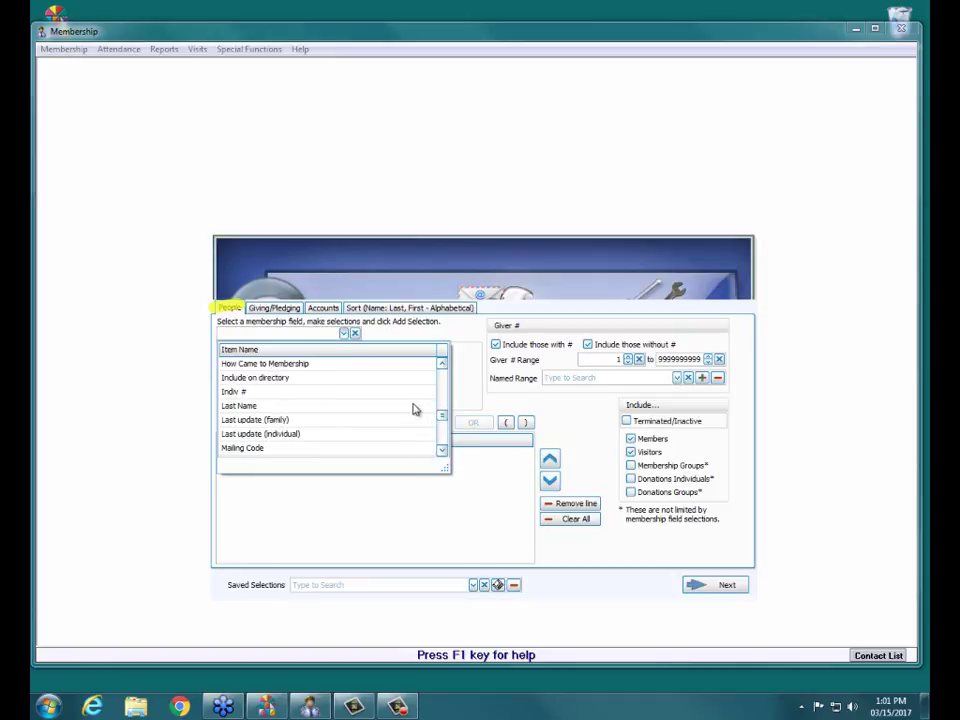
pyautogui.click(441, 451)
pyautogui.click(441, 451)
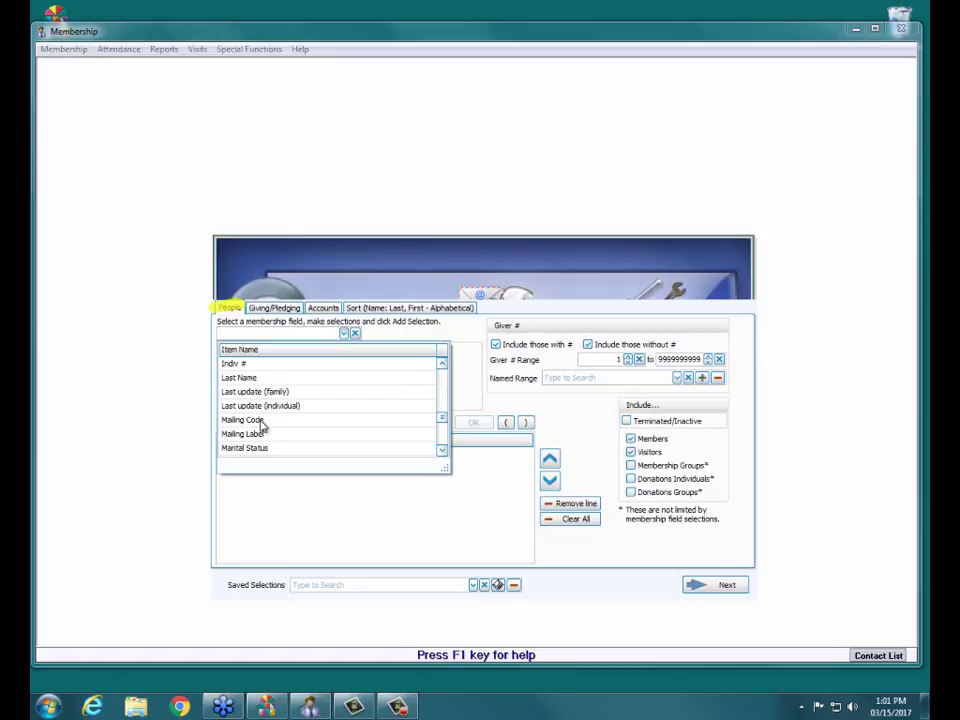
pyautogui.click(260, 420)
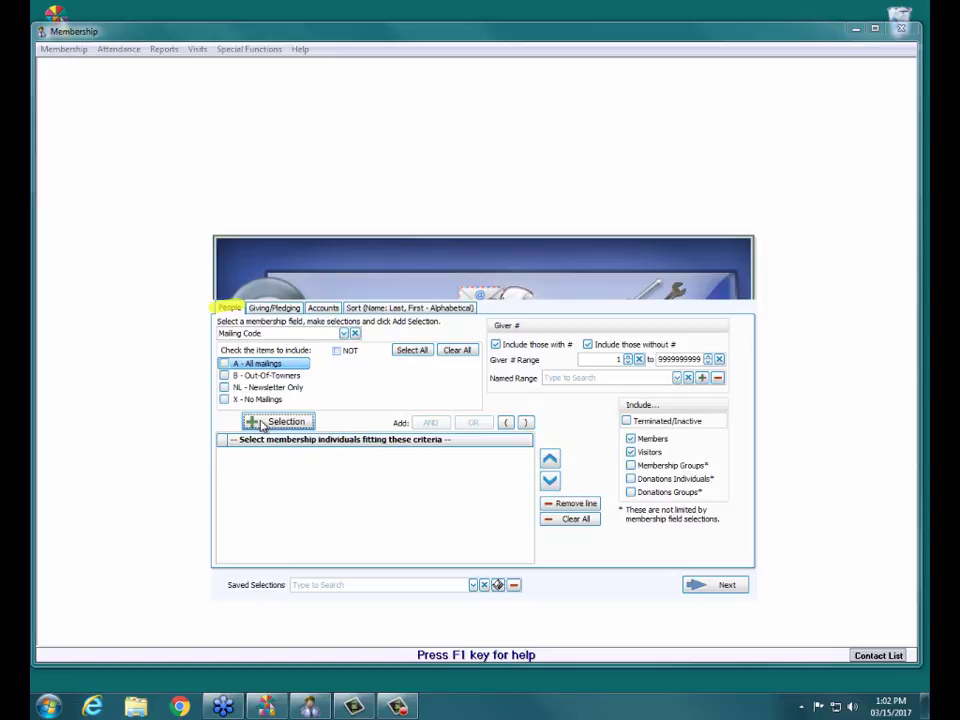
# Add a selection criterion for mailing codes A - All mailings, B - Out-Of-Towners and NL - Newsletter Only
pyautogui.click(279, 365)
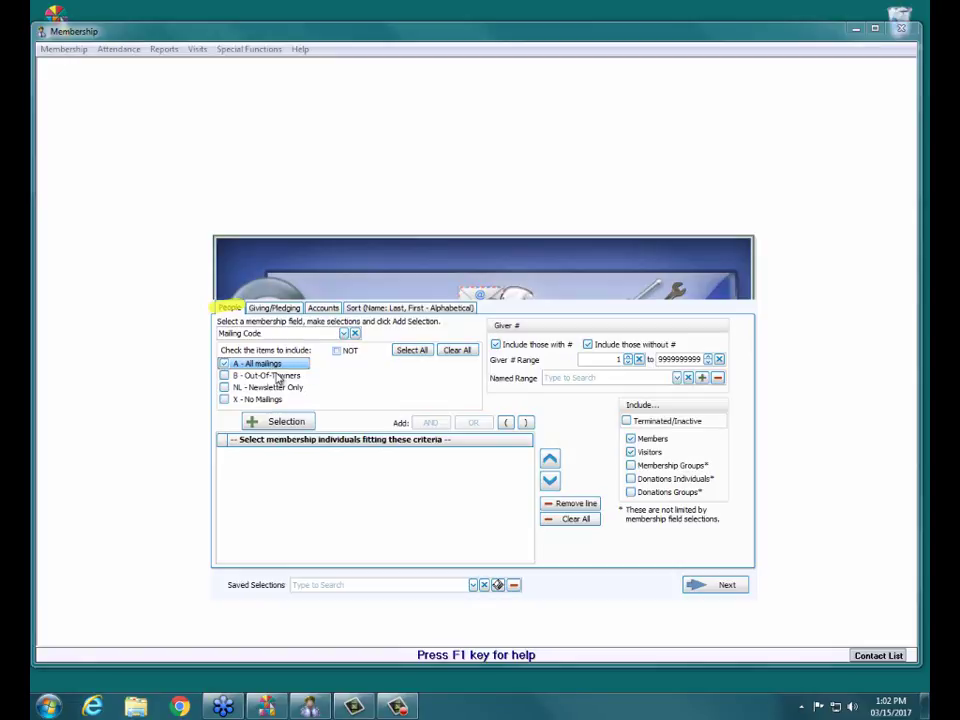
pyautogui.click(279, 377)
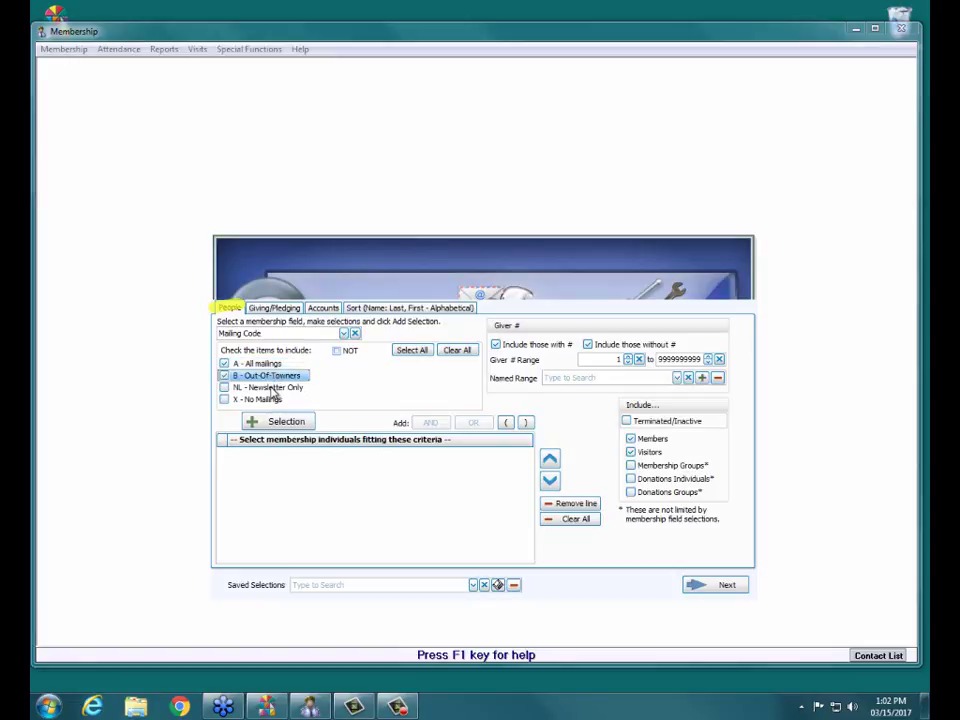
pyautogui.click(272, 389)
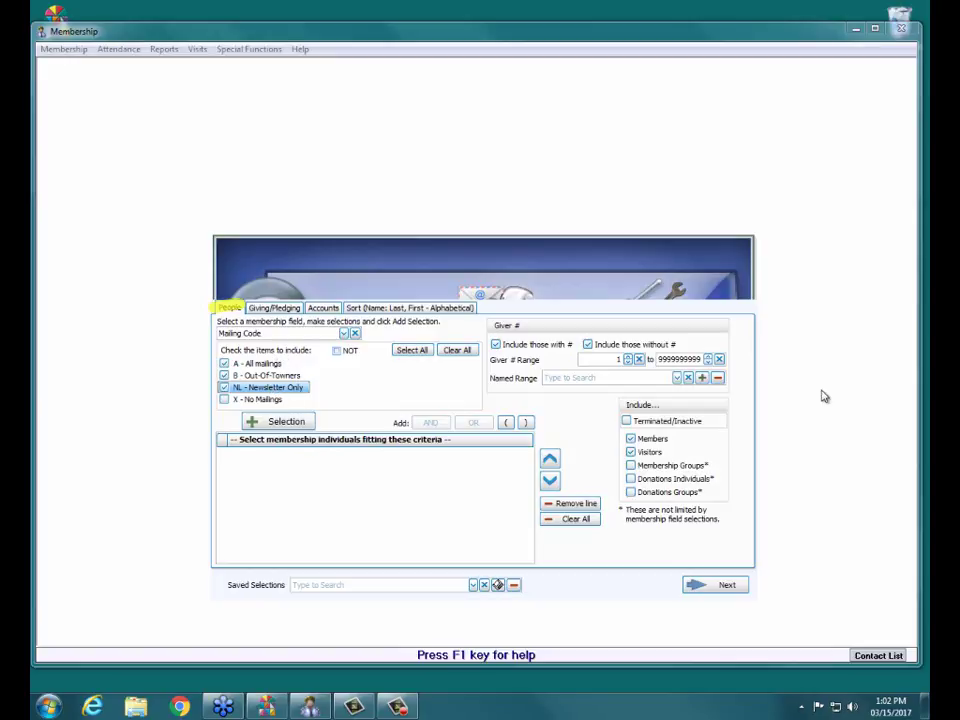
pyautogui.click(259, 424)
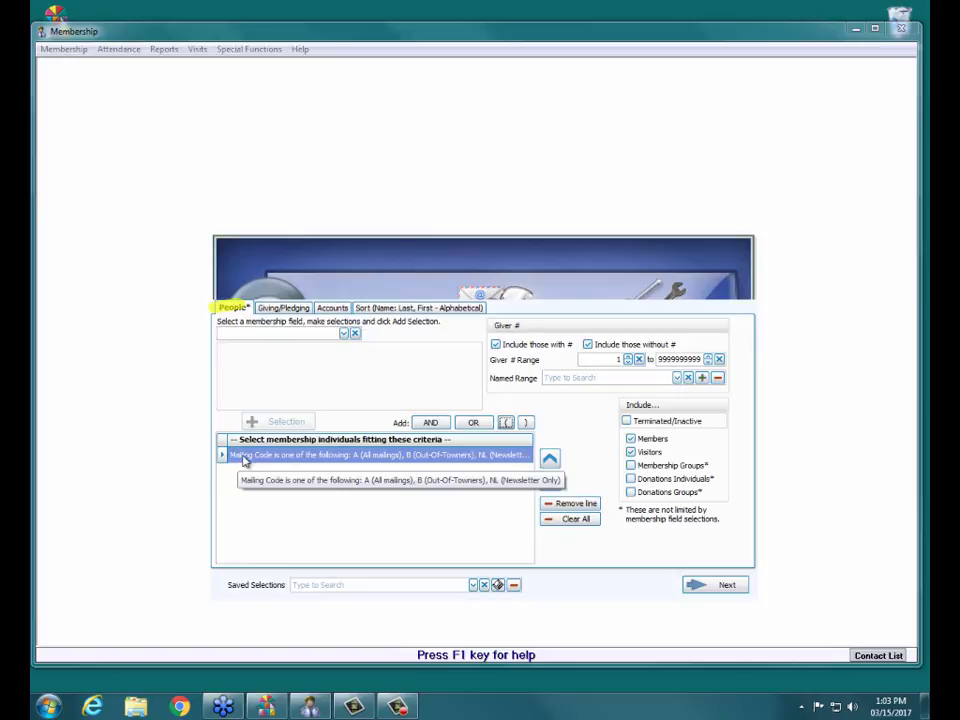
pyautogui.click(243, 459)
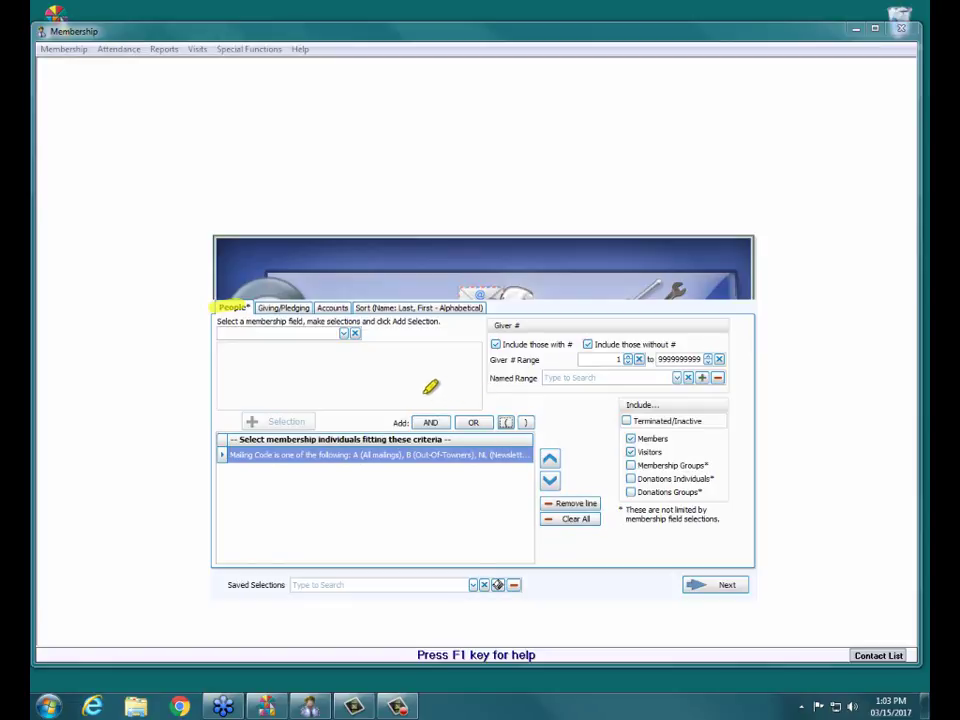
pyautogui.moveTo(386, 423); pyautogui.dragTo(489, 420)
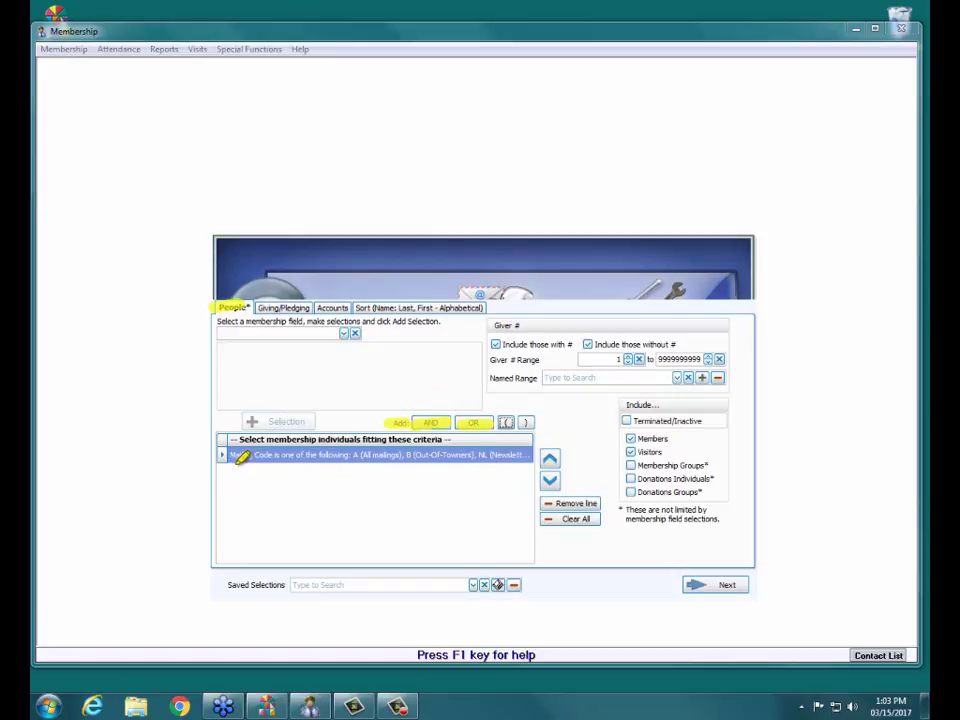
pyautogui.moveTo(237, 452); pyautogui.dragTo(530, 455)
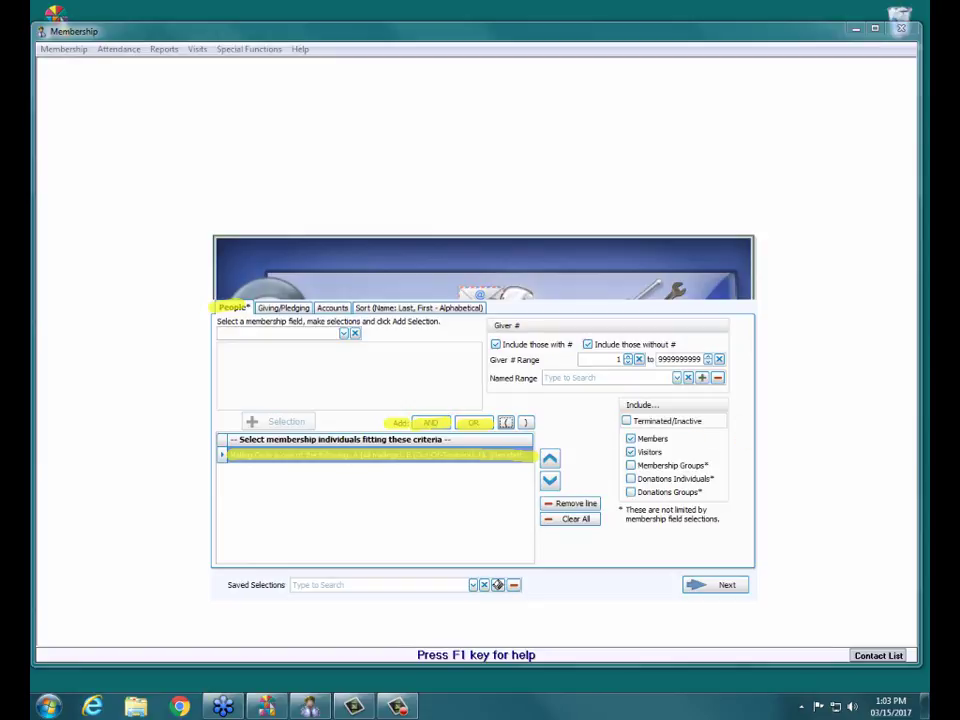
pyautogui.press('Escape')
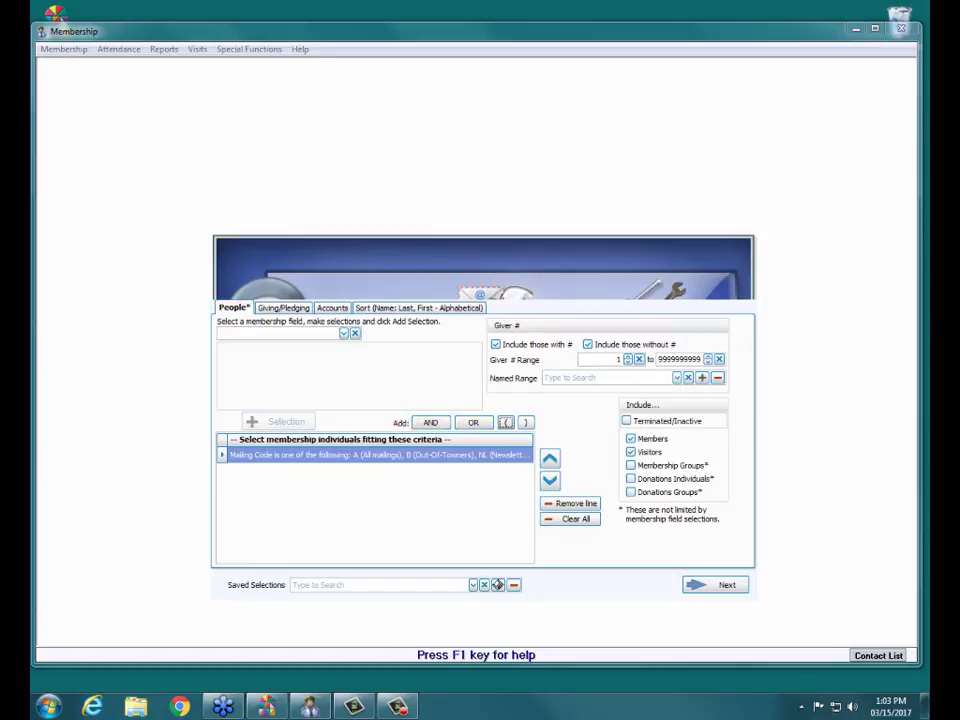
# Add an AND condition requiring Gender to be F - Female to the people selection criteria
pyautogui.click(436, 424)
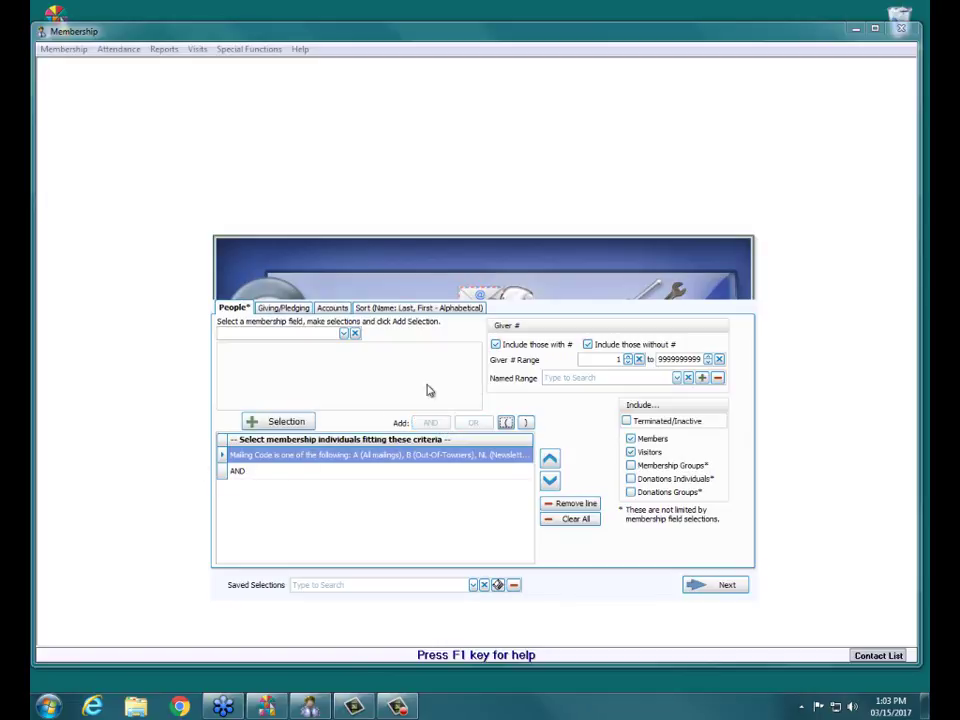
pyautogui.click(342, 334)
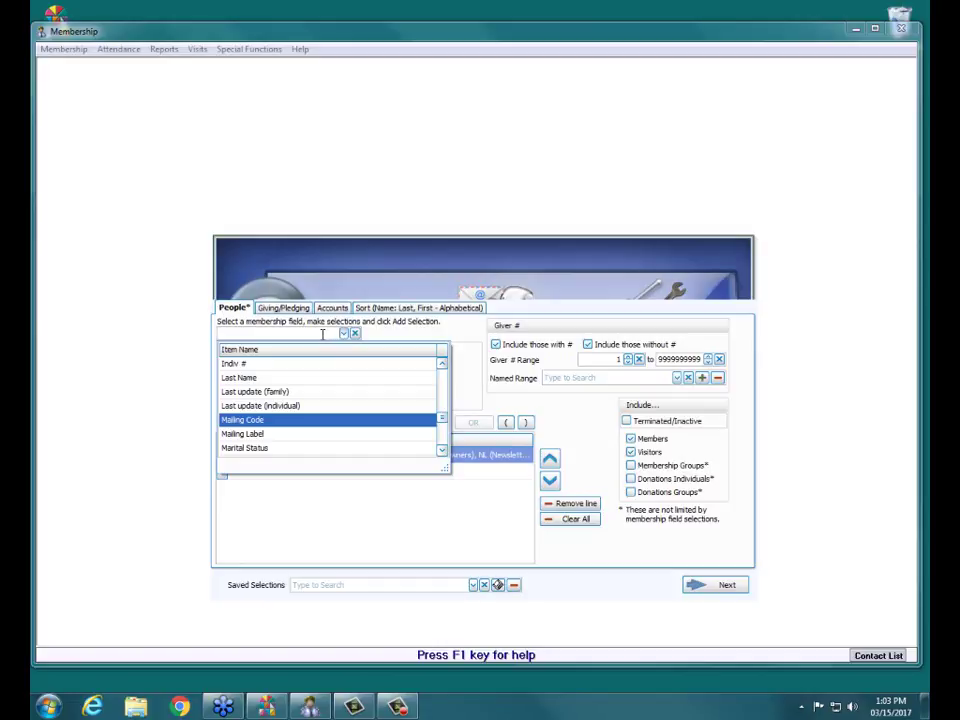
pyautogui.click(322, 334)
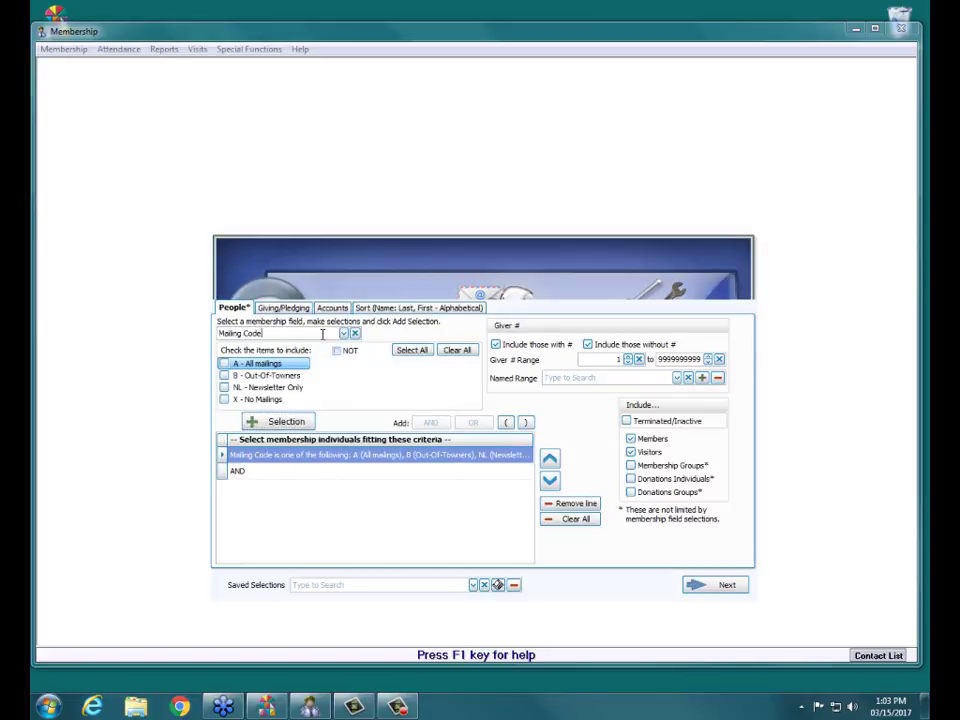
pyautogui.click(343, 333)
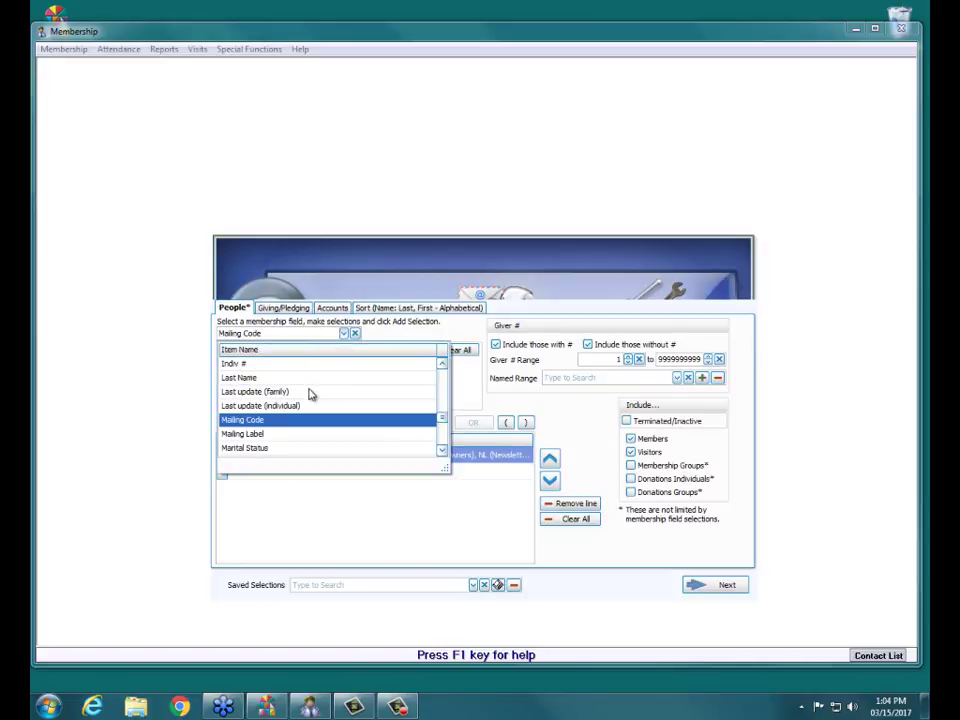
pyautogui.scroll(3, 310, 392)
pyautogui.scroll(2, 308, 393)
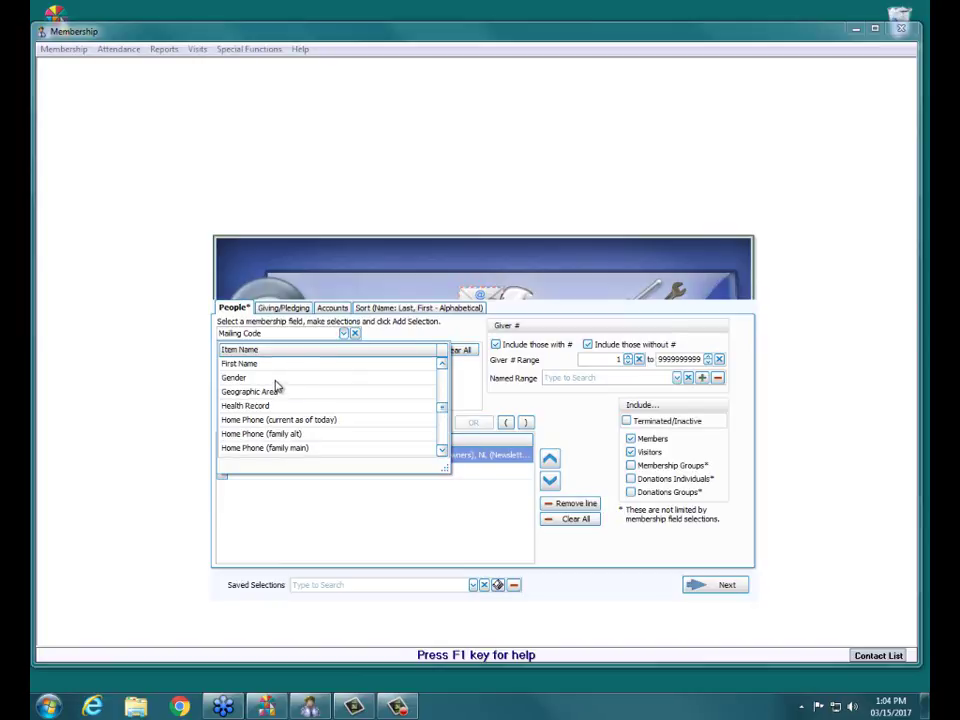
pyautogui.click(262, 376)
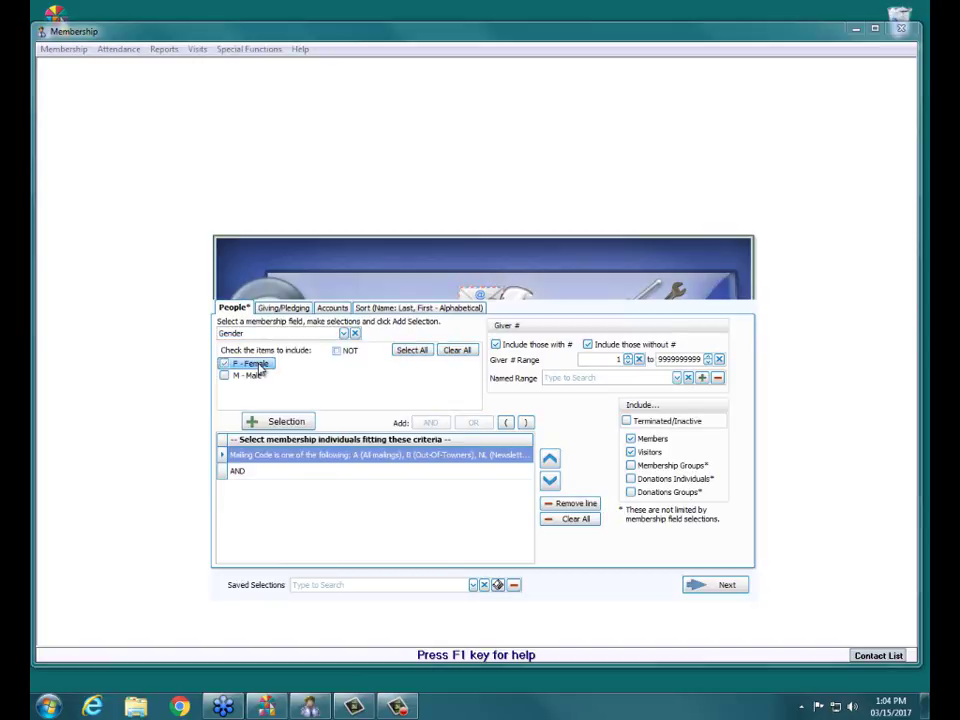
pyautogui.click(272, 422)
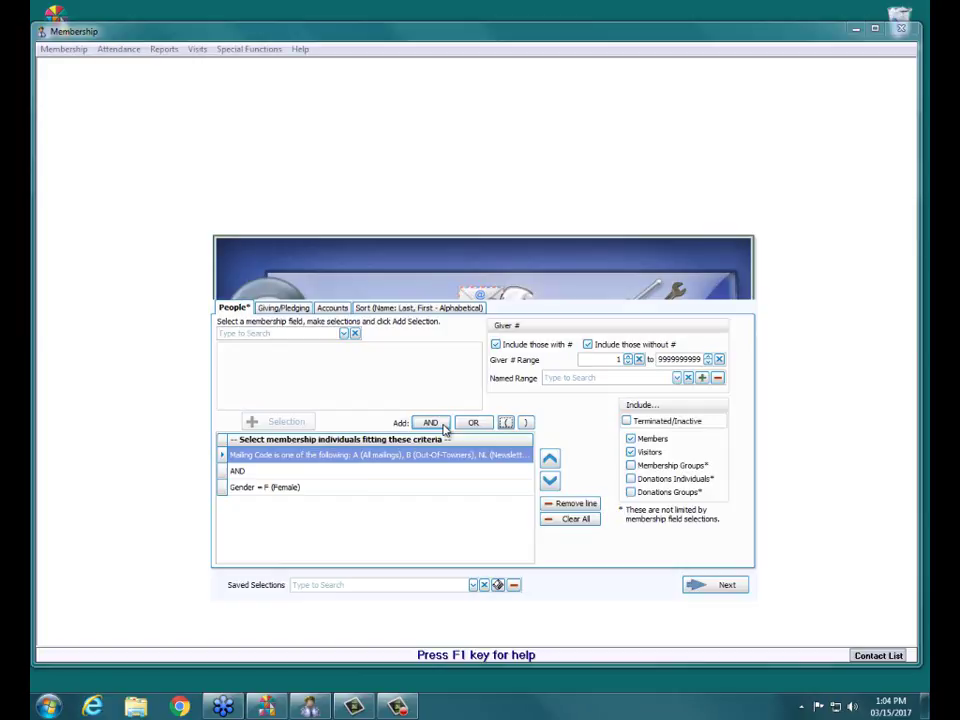
# Remove the AND line and the Gender line from the selection criteria
pyautogui.click(237, 471)
pyautogui.click(569, 505)
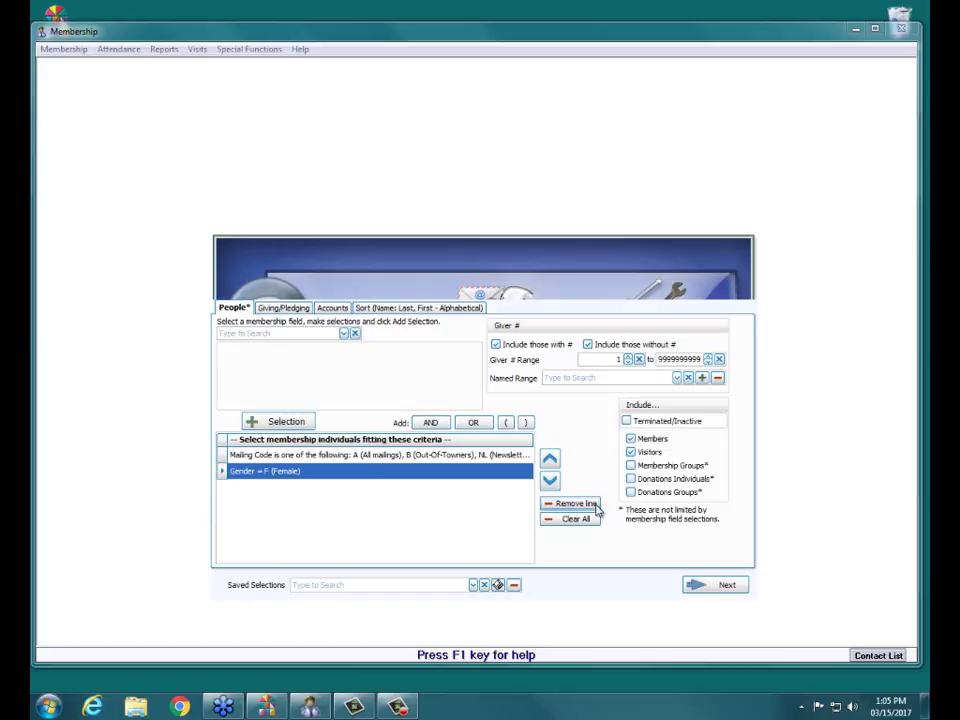
pyautogui.click(560, 504)
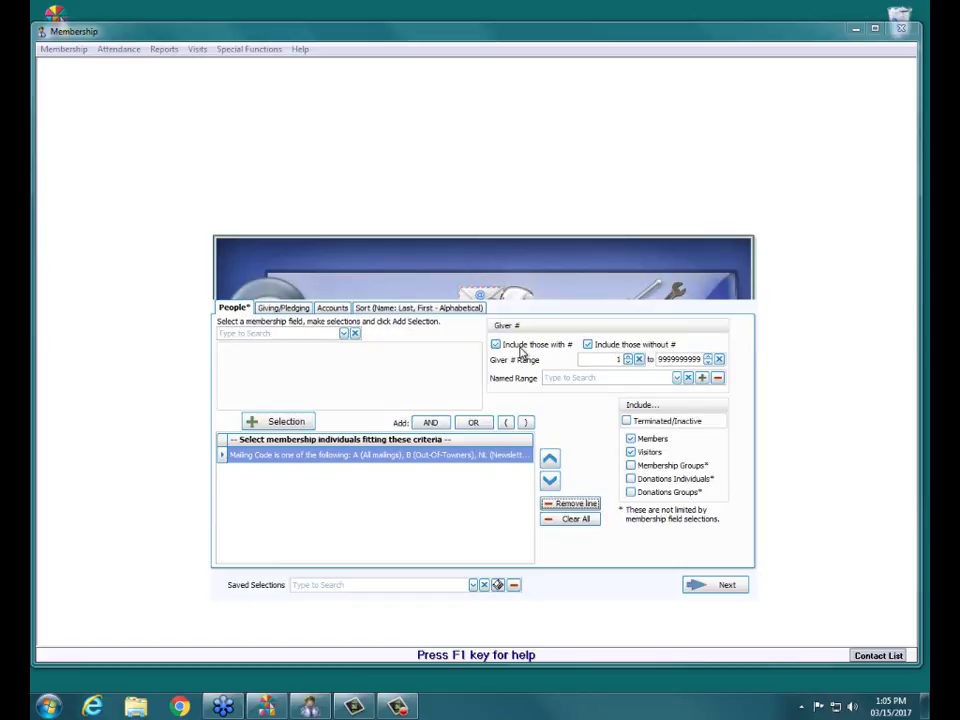
# Try excluding people without a giver number, include them again, and exclude those with a giver number
pyautogui.click(611, 345)
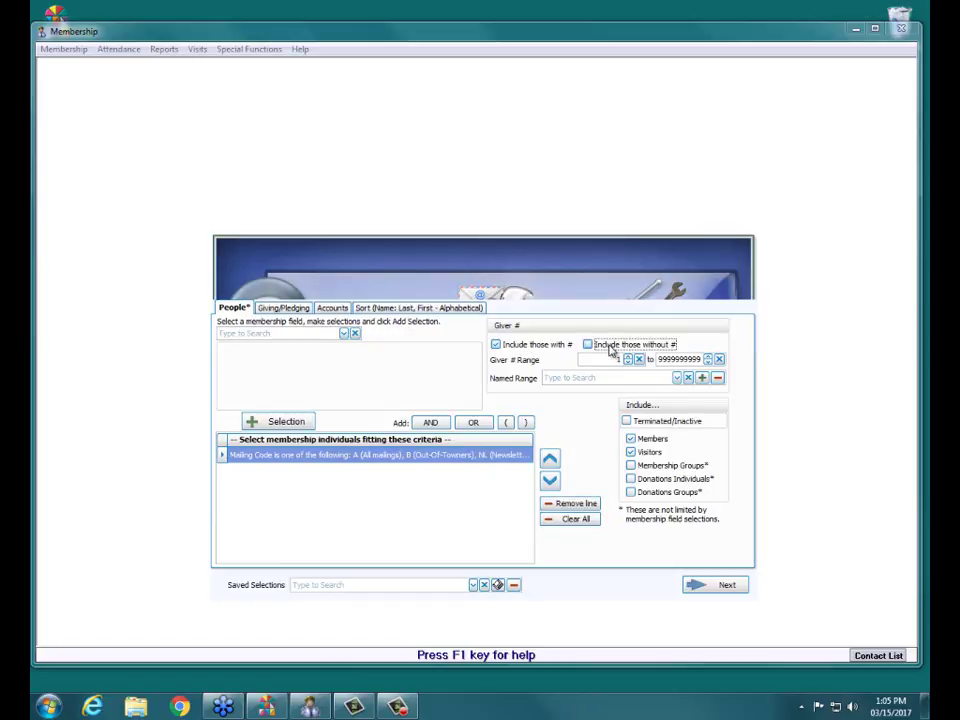
pyautogui.click(611, 345)
pyautogui.click(517, 345)
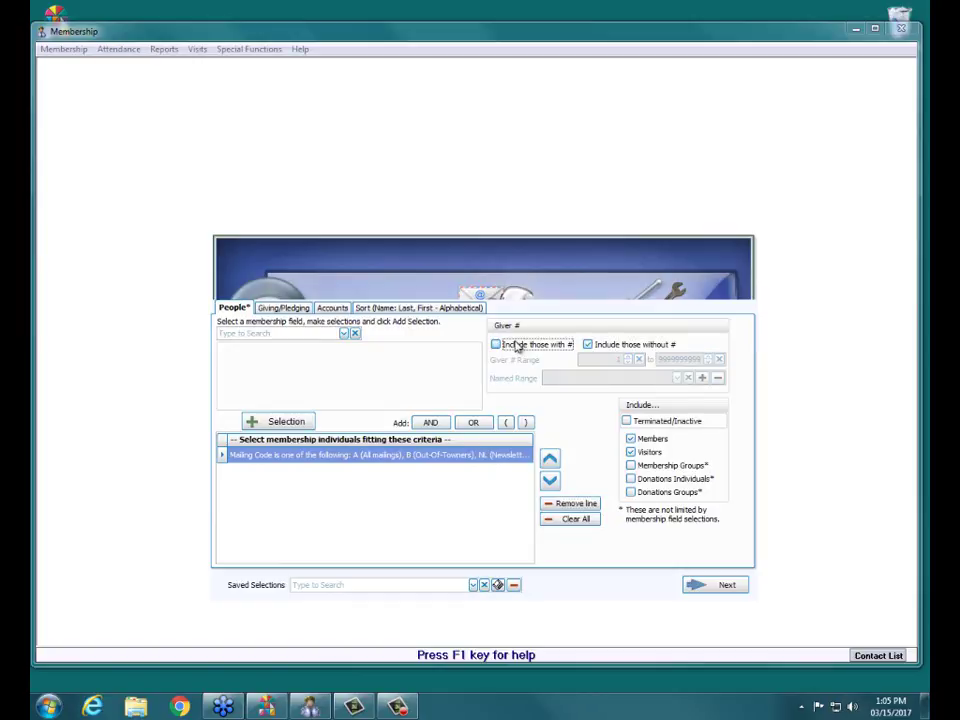
# Include people with a giver number again and go to the giver number range's upper limit
pyautogui.click(517, 345)
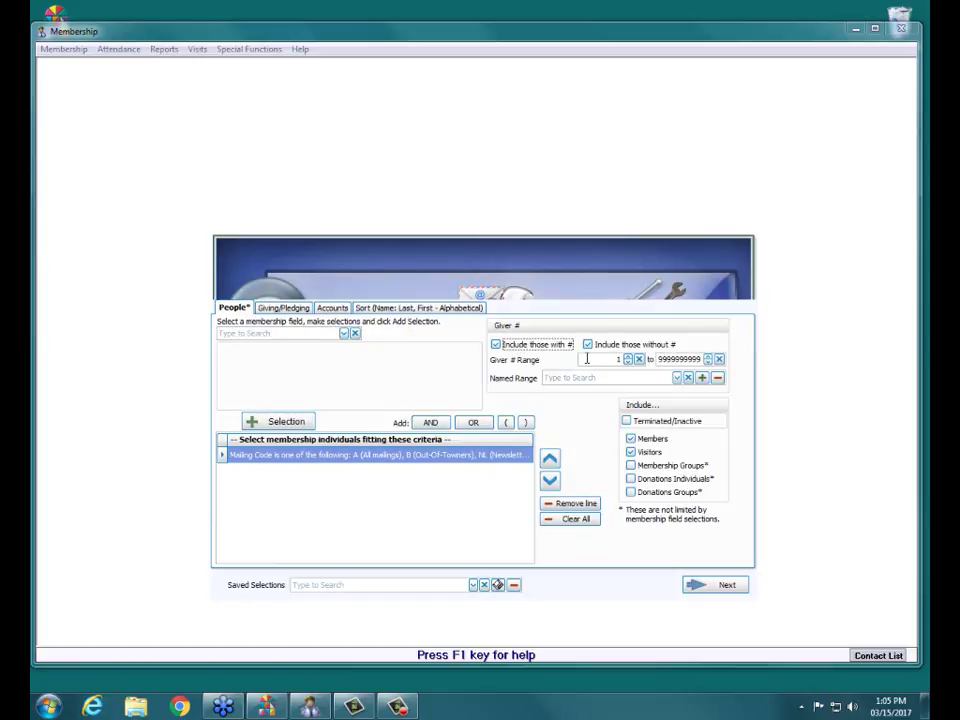
pyautogui.press('Tab')
pyautogui.click(680, 358)
# Try excluding Visitors and including Donations Groups and Donations Individuals, restoring each option
pyautogui.click(631, 452)
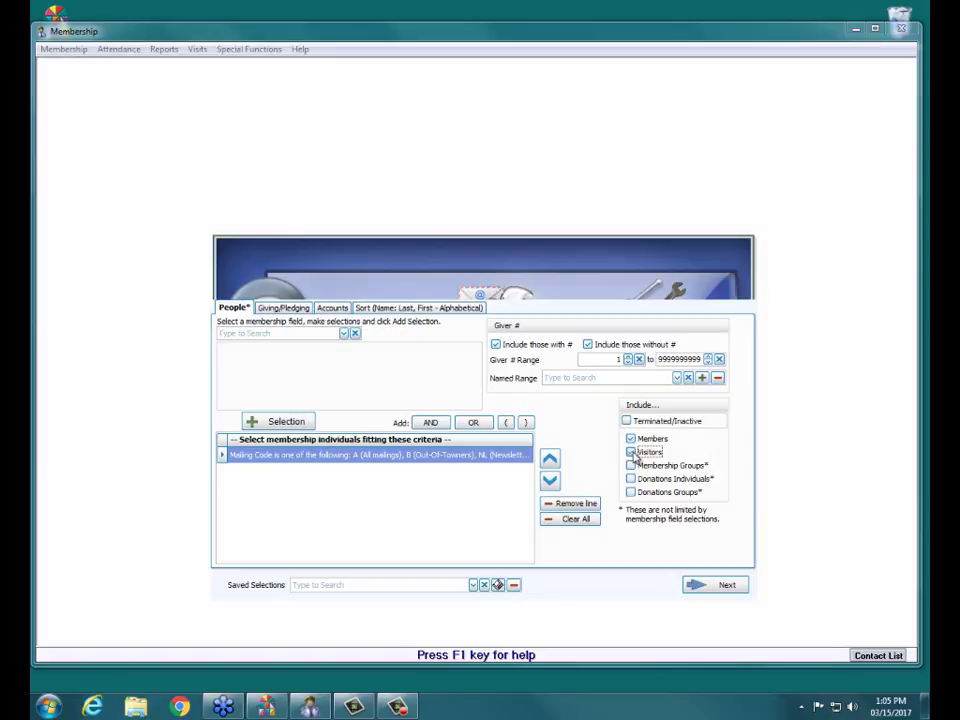
pyautogui.click(631, 452)
pyautogui.click(633, 492)
pyautogui.click(632, 480)
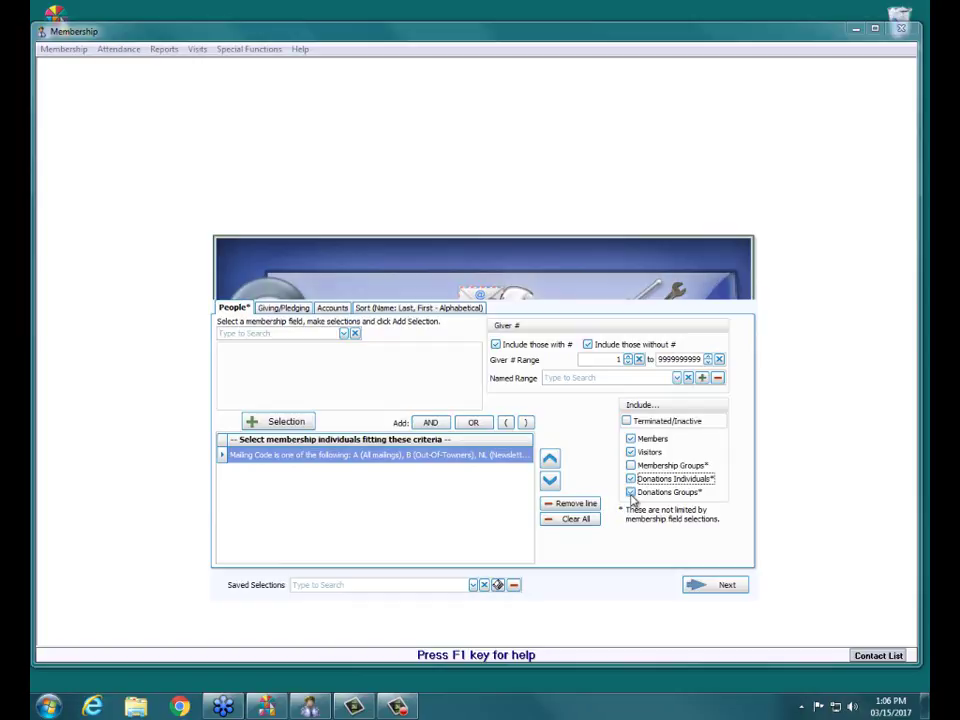
pyautogui.click(630, 492)
pyautogui.click(630, 478)
# Look over the giving, pledging and account filter options of the label selection
pyautogui.click(278, 309)
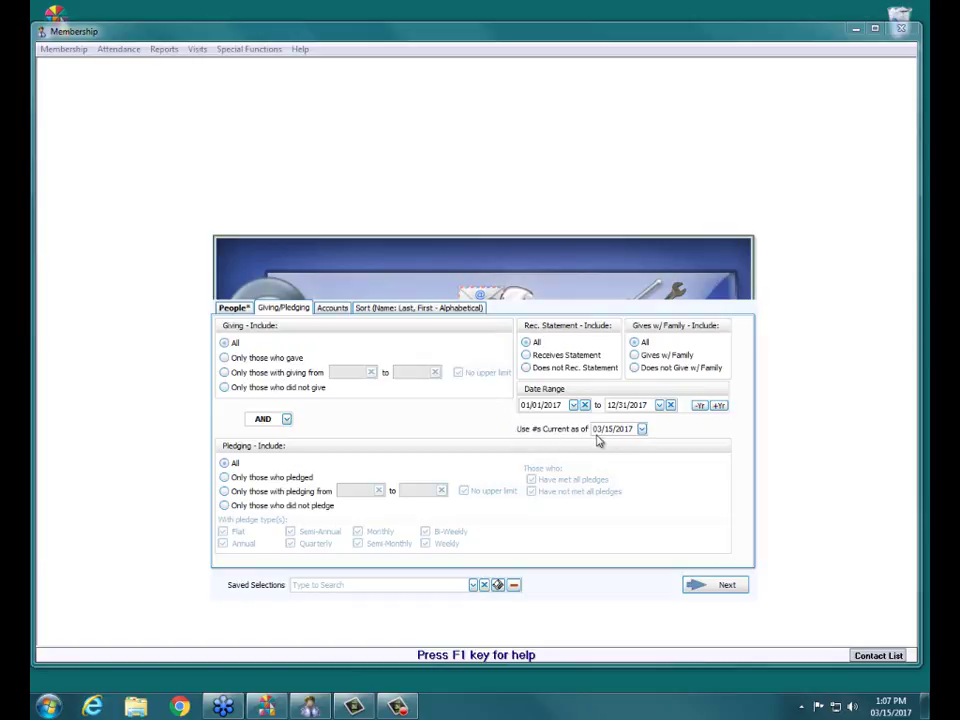
pyautogui.click(332, 309)
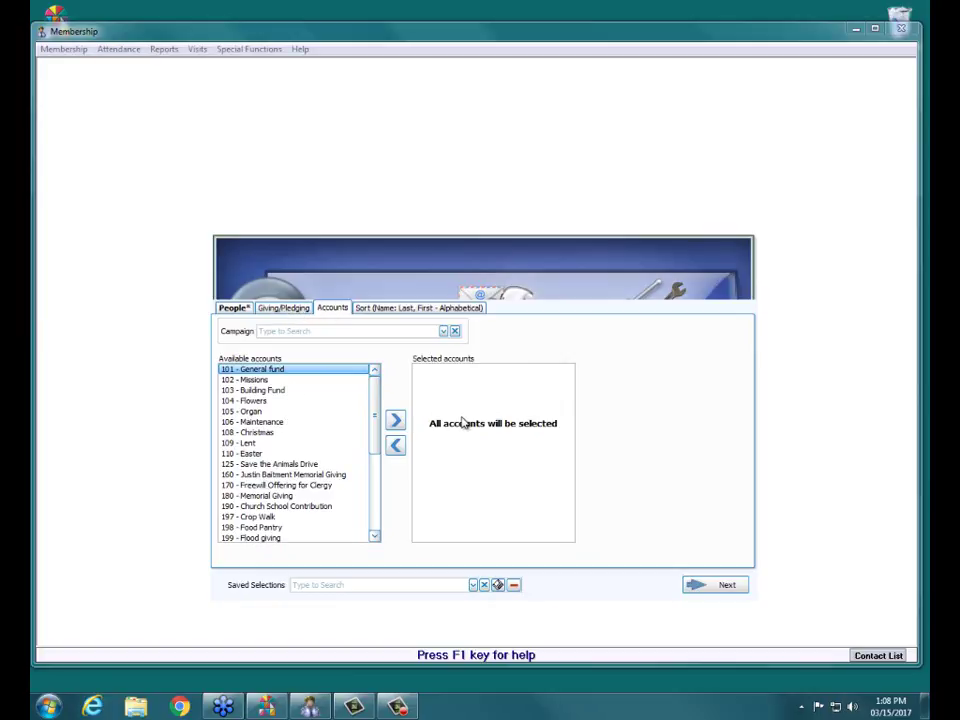
# Set the first sort field to Name: Last, First - Alphabetical after looking through the available sort fields
pyautogui.click(385, 311)
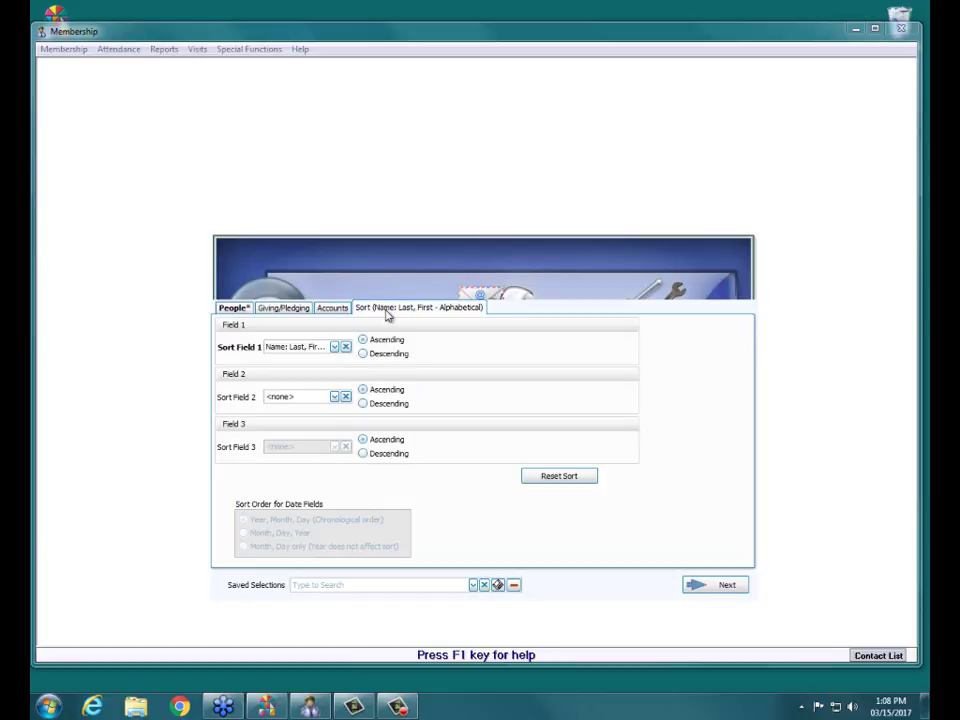
pyautogui.click(334, 346)
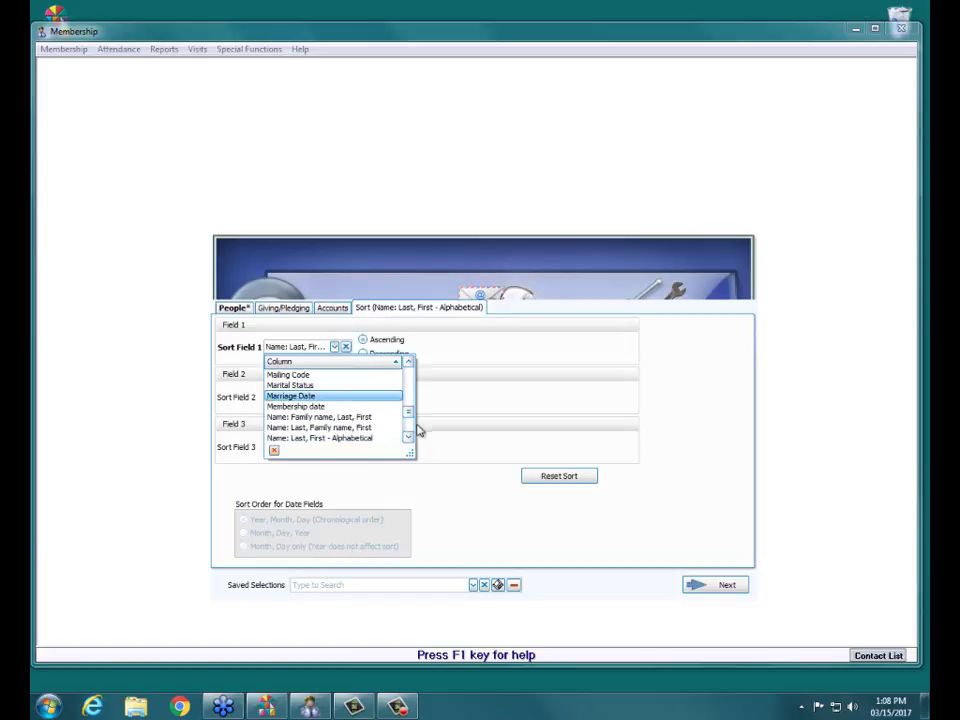
pyautogui.scroll(7, 416, 410)
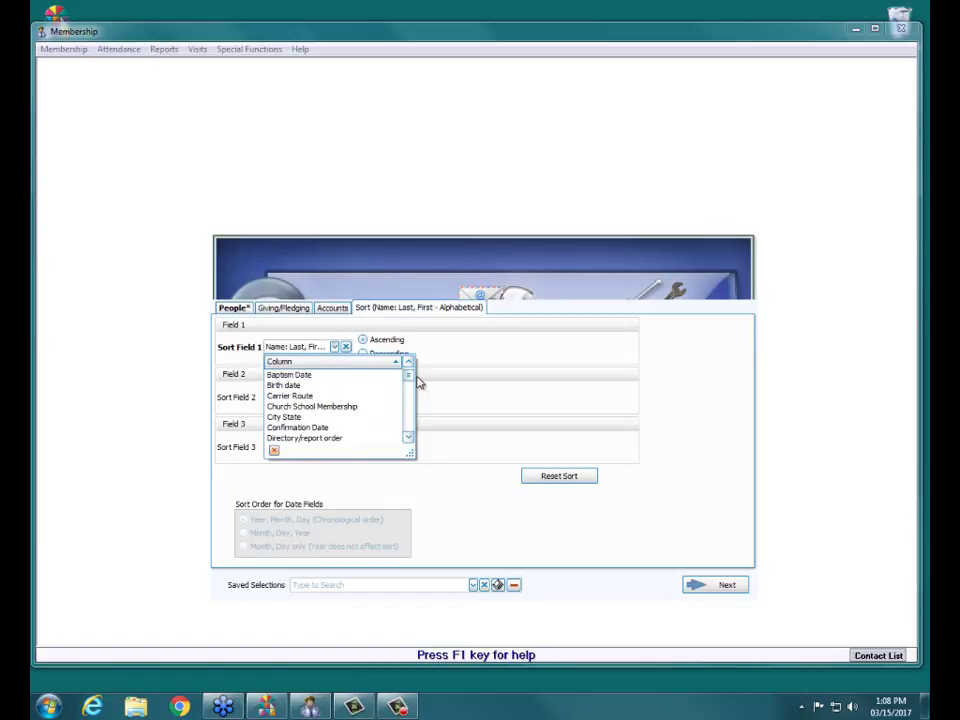
pyautogui.scroll(1, 418, 380)
pyautogui.moveTo(408, 375); pyautogui.dragTo(405, 428)
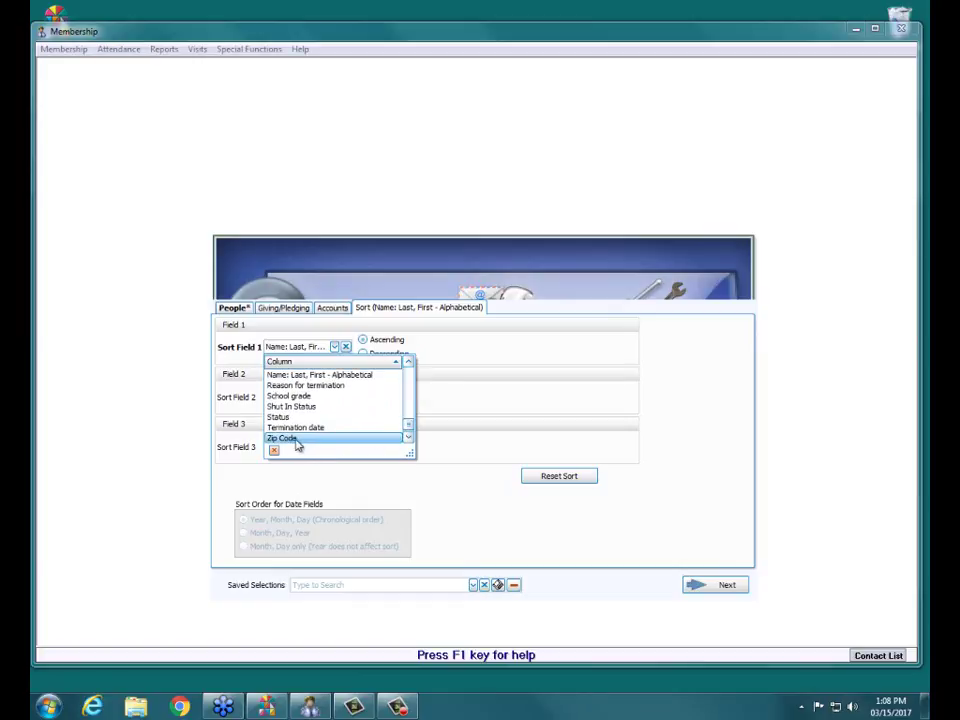
pyautogui.click(368, 376)
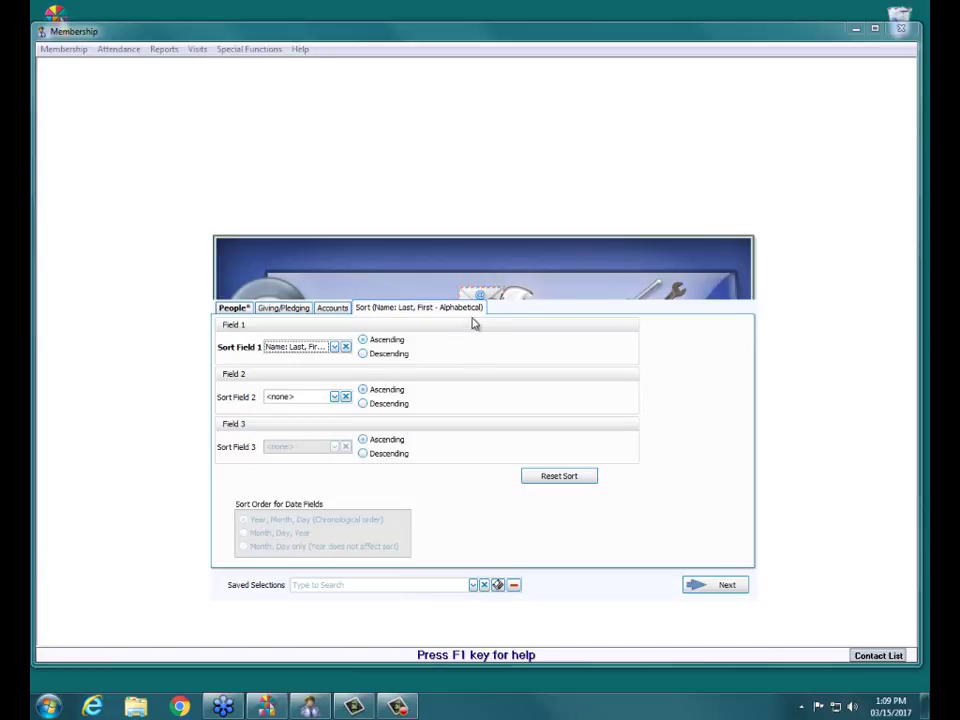
# Review the People, Giving/Pledging, Accounts and Sort settings and return to the people criteria
pyautogui.click(233, 307)
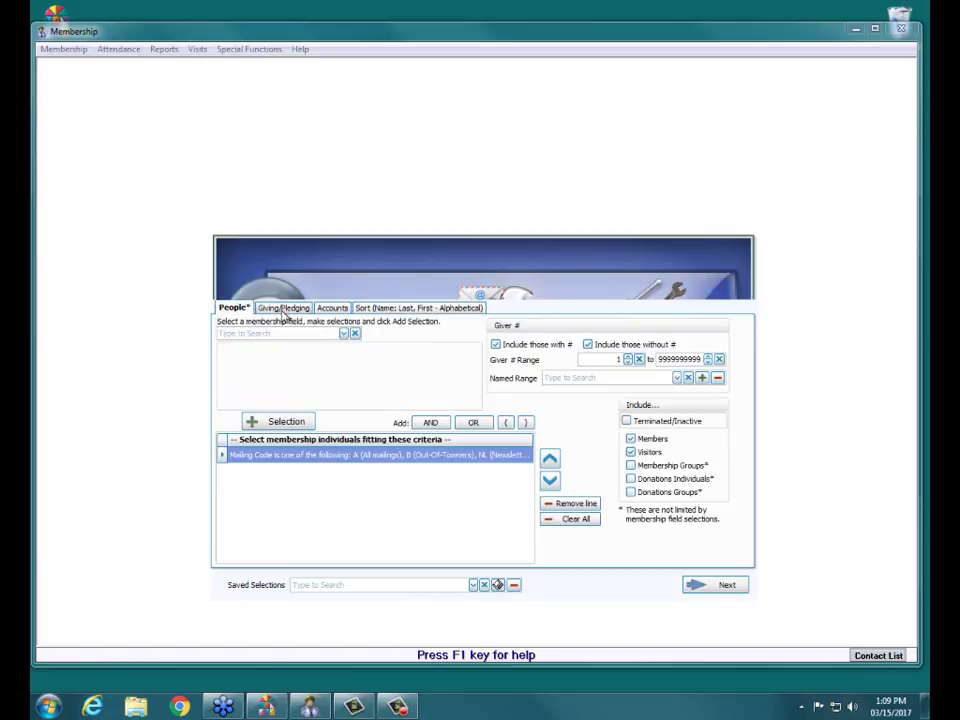
pyautogui.click(283, 309)
pyautogui.click(331, 308)
pyautogui.click(418, 309)
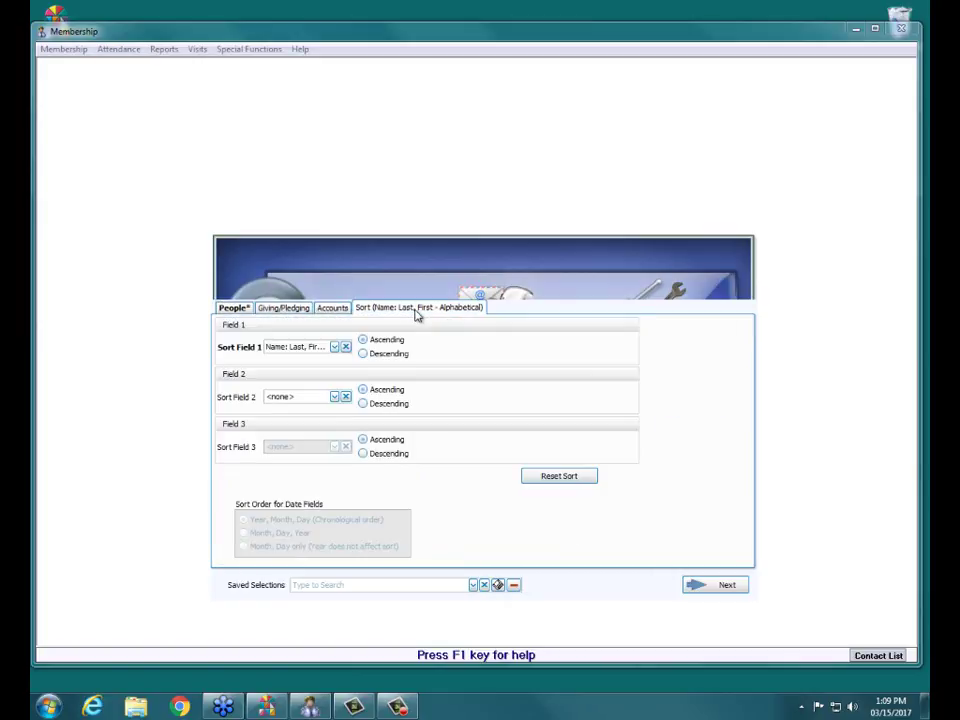
pyautogui.click(238, 310)
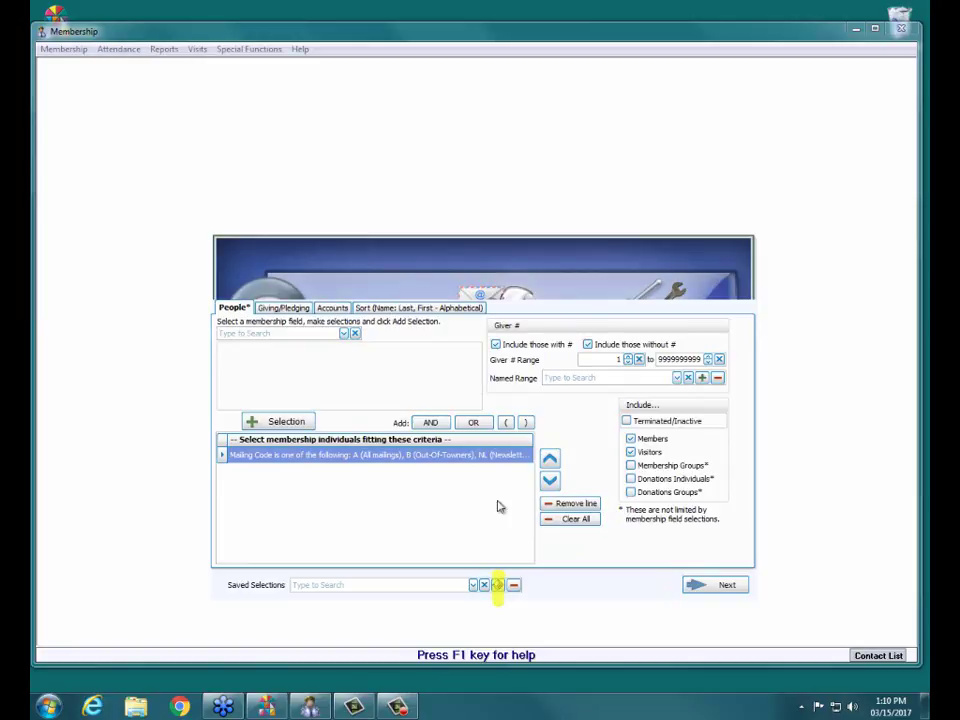
# Save the current selections as "Monthly Newsletter Mailing" and check the list of saved selections
pyautogui.click(499, 586)
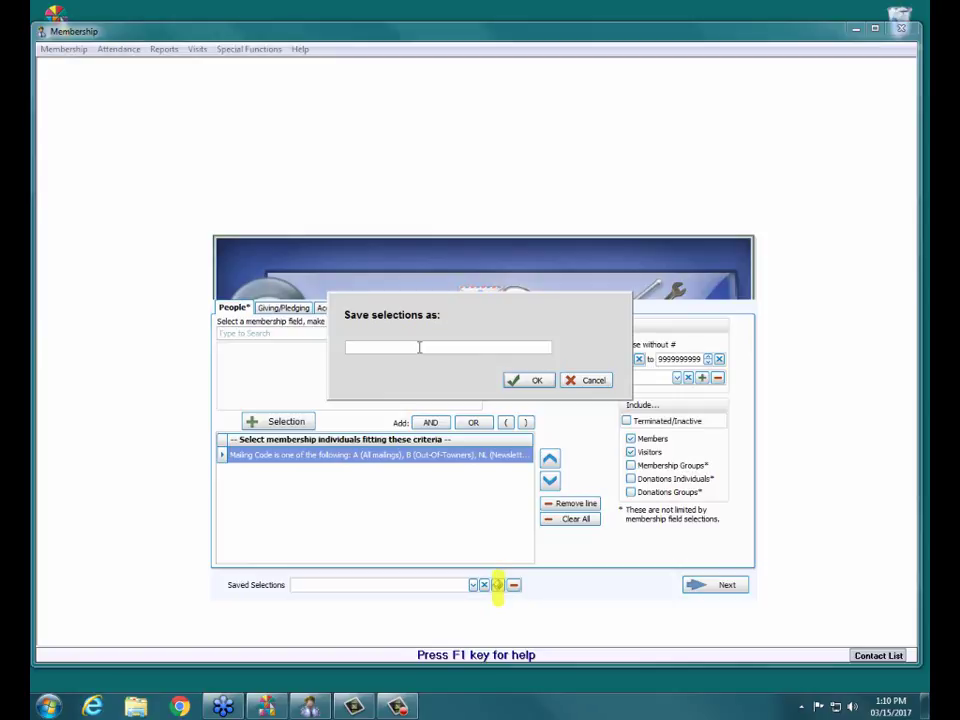
pyautogui.write('Monthly Newsletter Mailing')
pyautogui.click(538, 381)
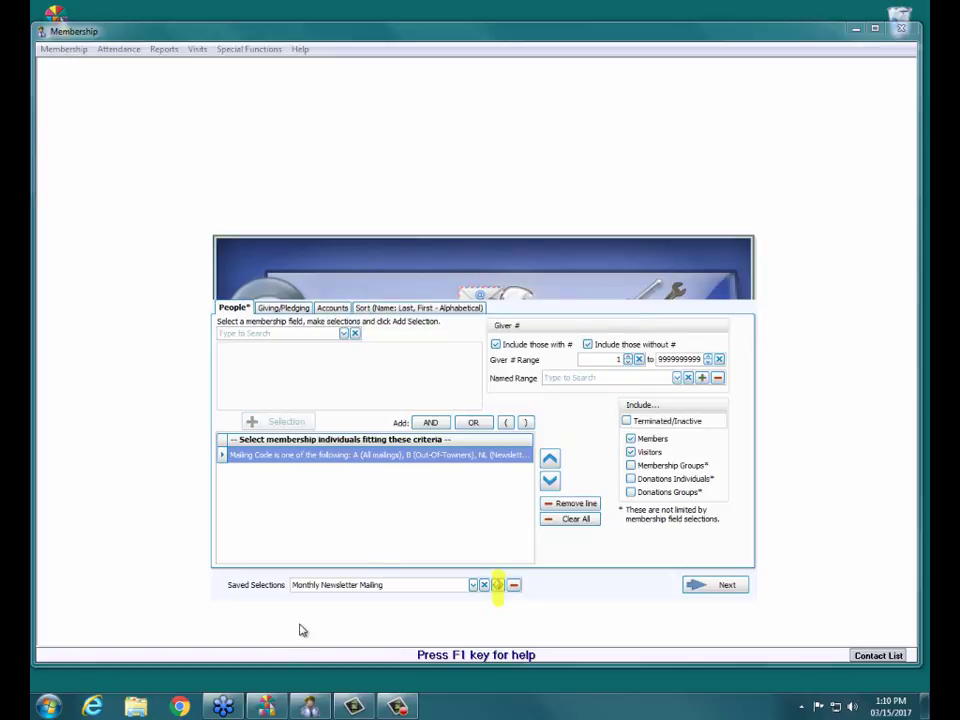
pyautogui.click(473, 585)
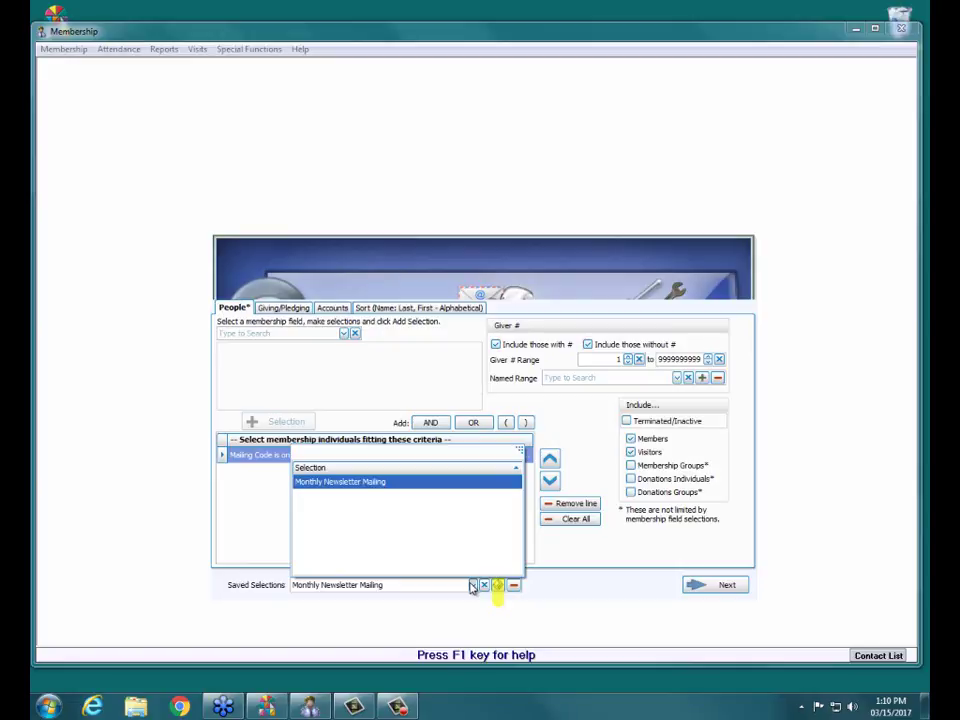
pyautogui.click(632, 610)
# Continue to the label layout step and close the Membership module
pyautogui.click(717, 590)
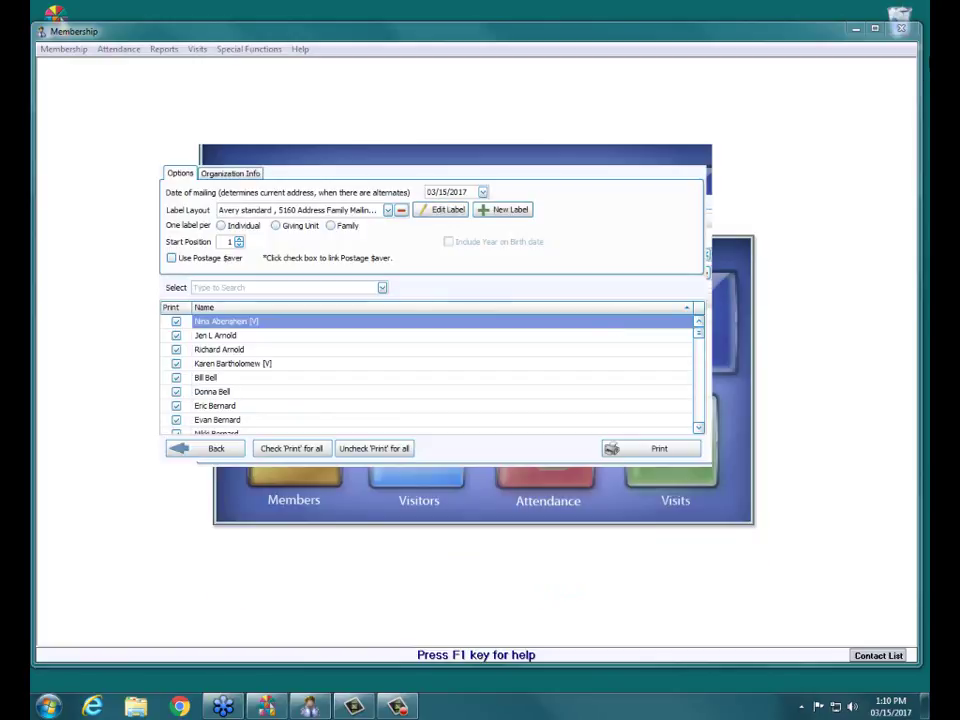
pyautogui.click(907, 35)
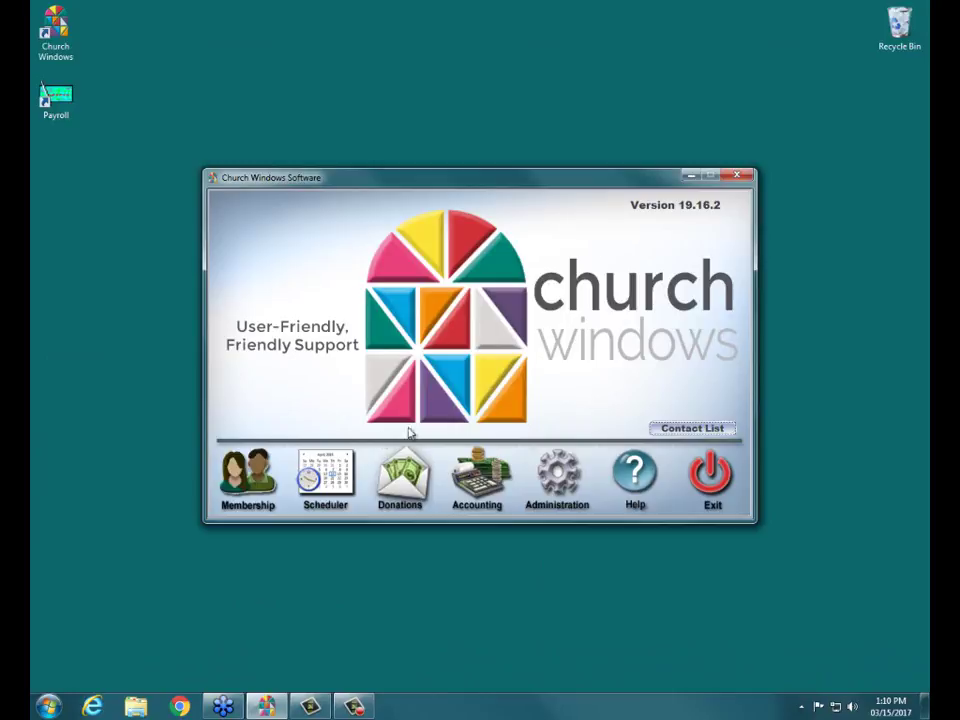
# Reopen Membership, start the label setup and load the saved selection "Monthly Newsletter Mailing"
pyautogui.click(240, 478)
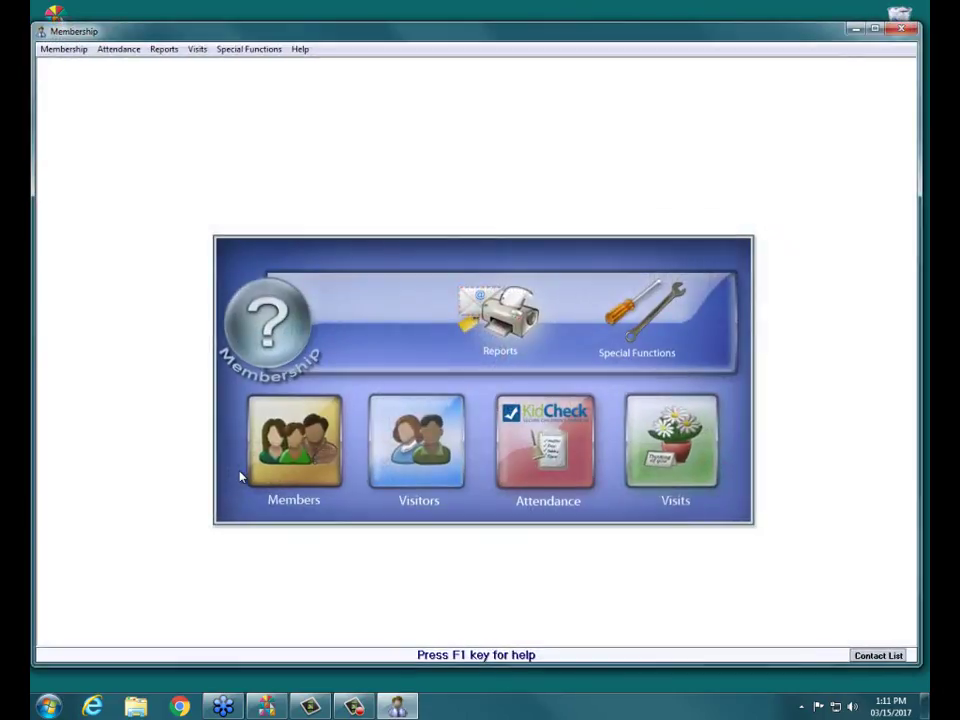
pyautogui.click(533, 322)
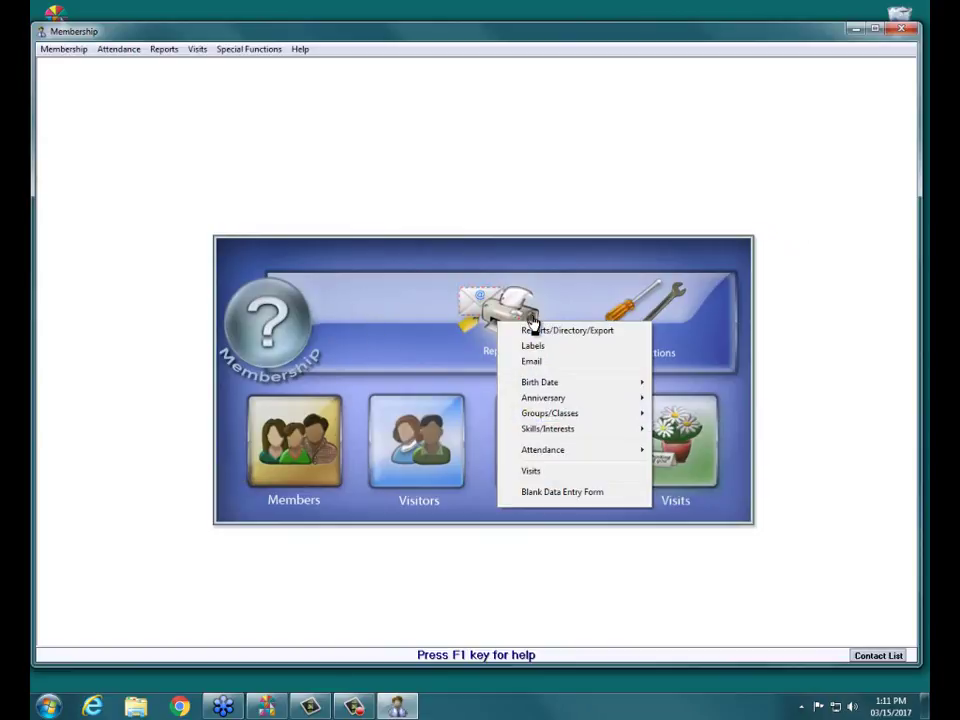
pyautogui.click(535, 350)
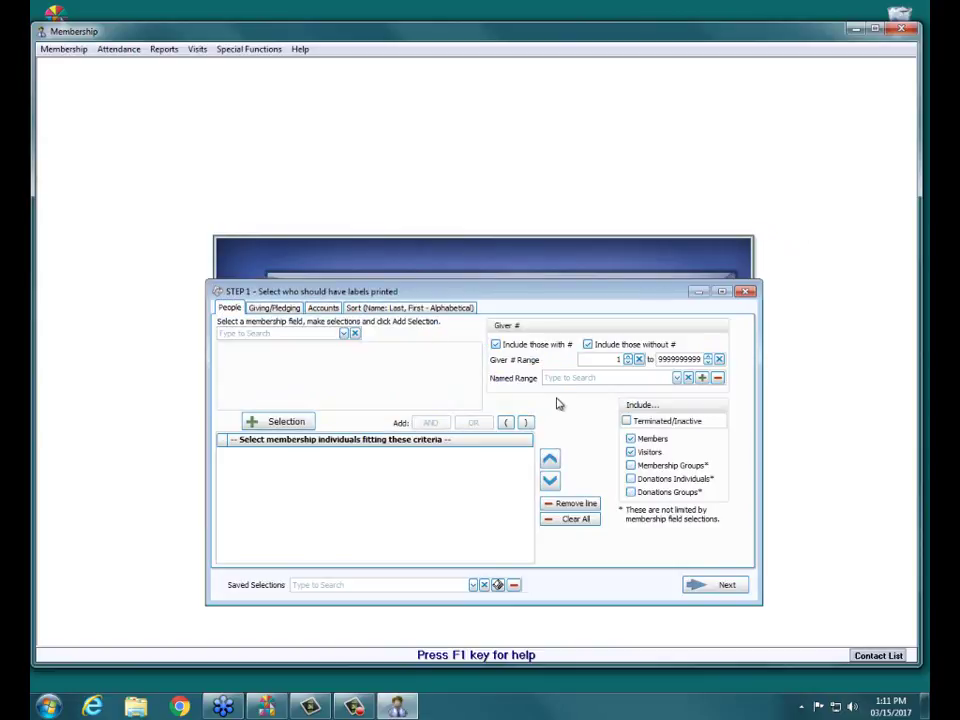
pyautogui.click(473, 585)
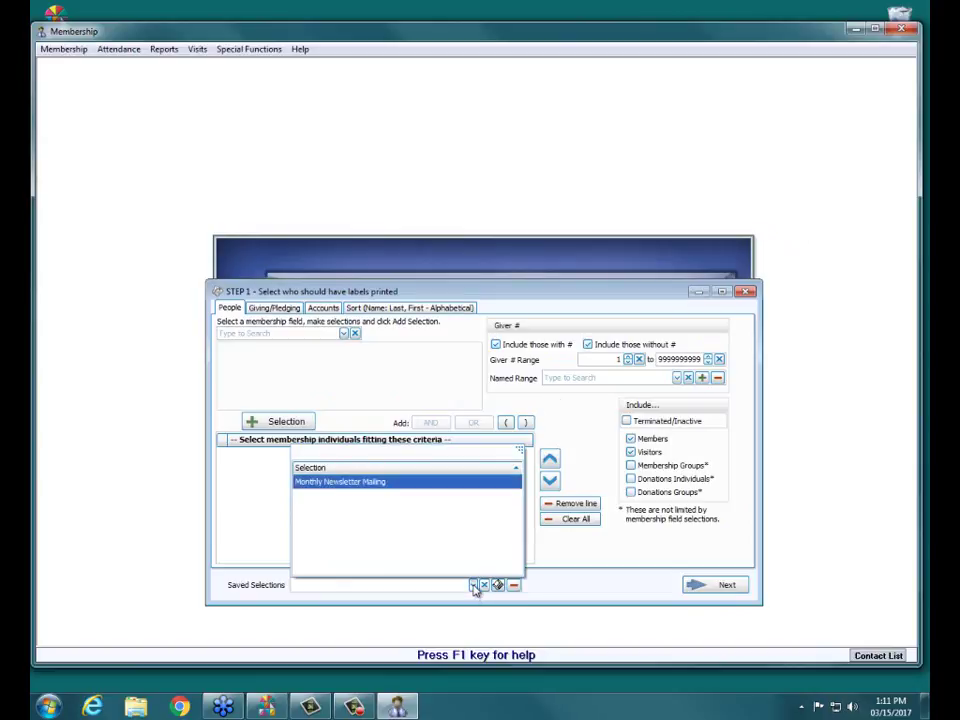
pyautogui.click(344, 484)
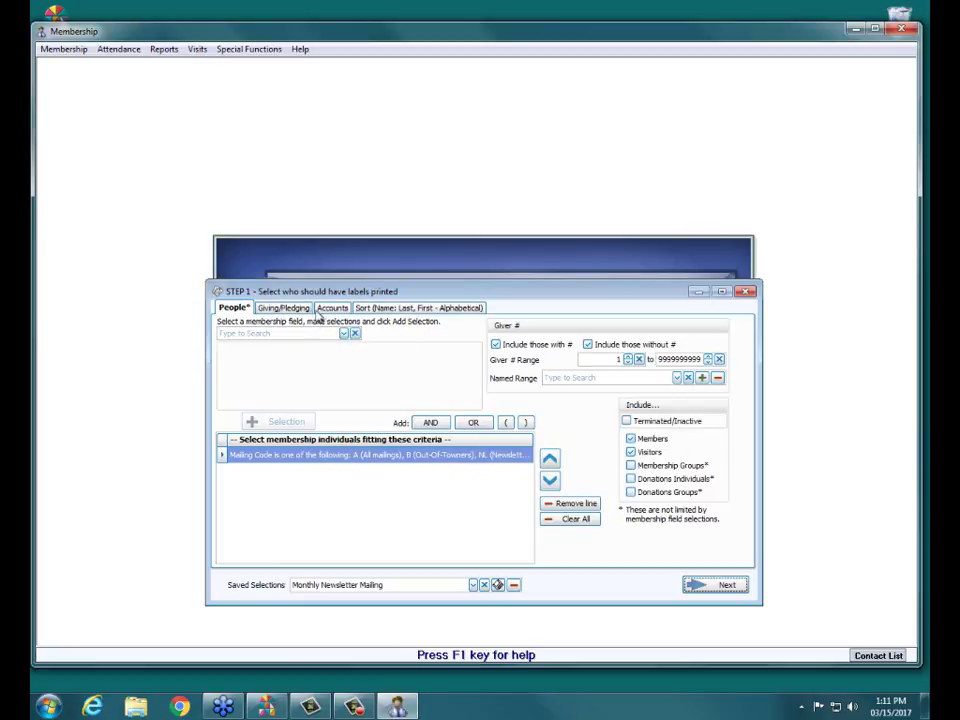
# Review the sort settings of the loaded selection and the choices for the first sort field
pyautogui.click(371, 309)
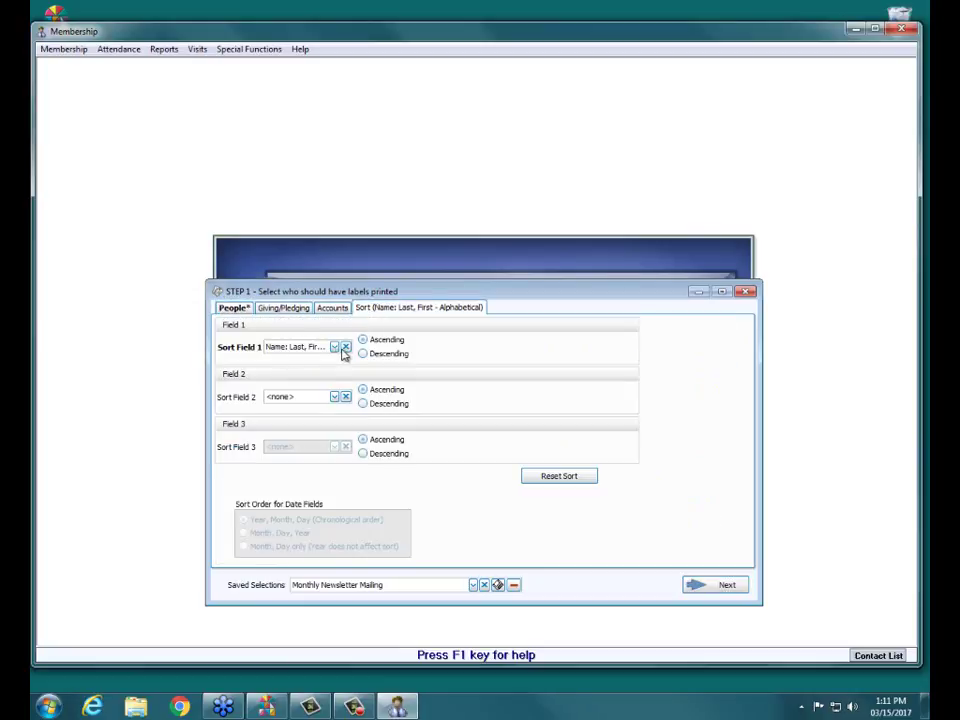
pyautogui.click(335, 347)
pyautogui.click(363, 447)
# View the label layout step, go back to the people selection and close the label setup
pyautogui.click(720, 588)
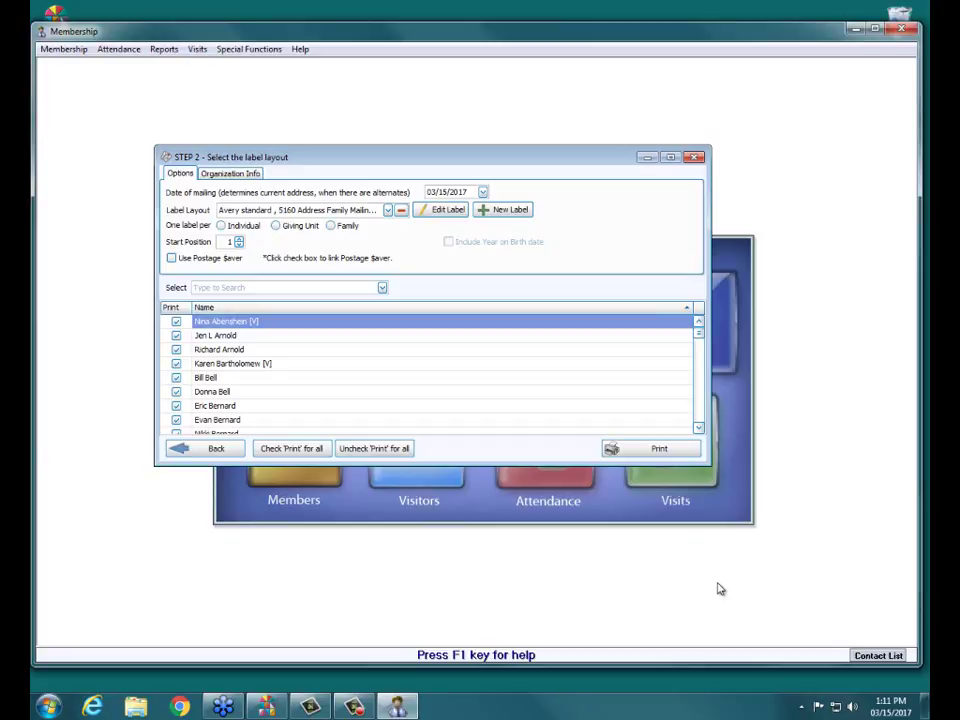
pyautogui.click(185, 449)
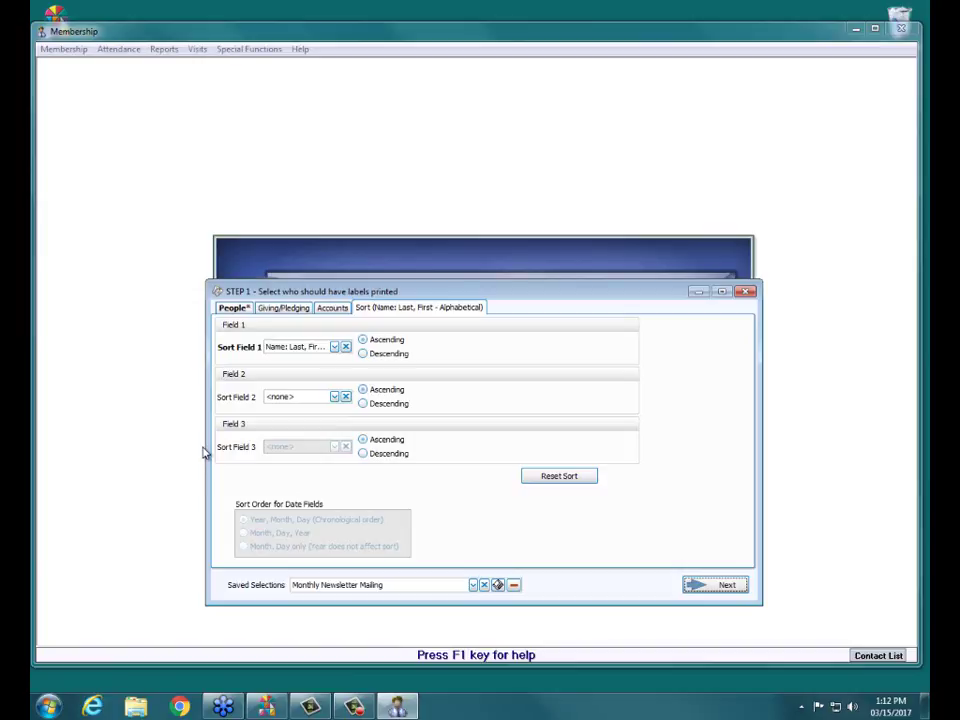
pyautogui.click(745, 291)
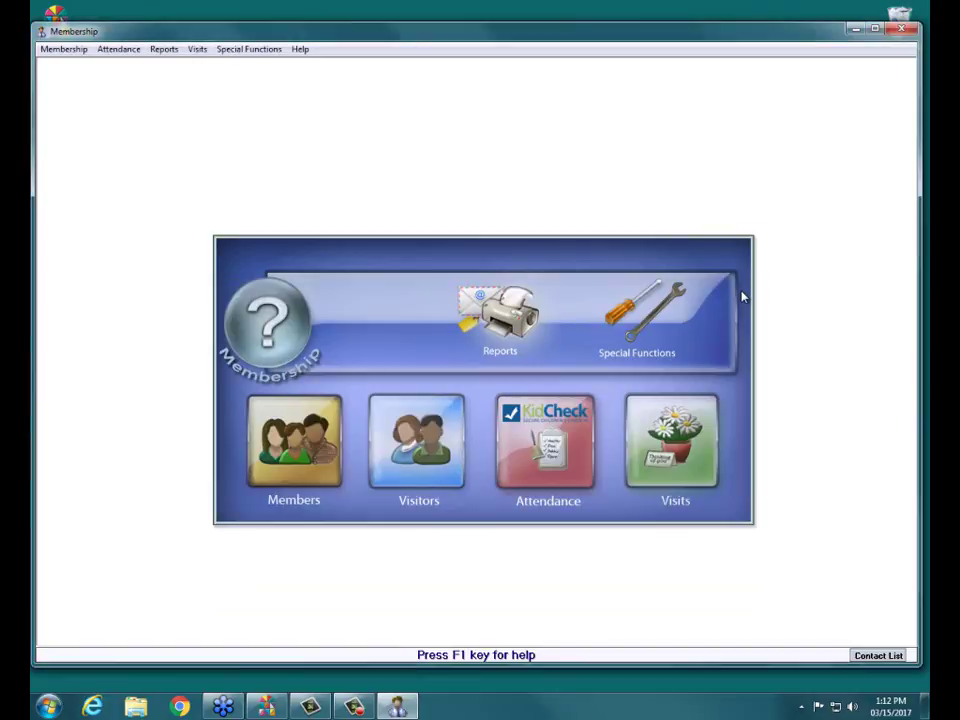
# Check the saved selections offered for Reports/Directory/Export and close Membership
pyautogui.click(500, 322)
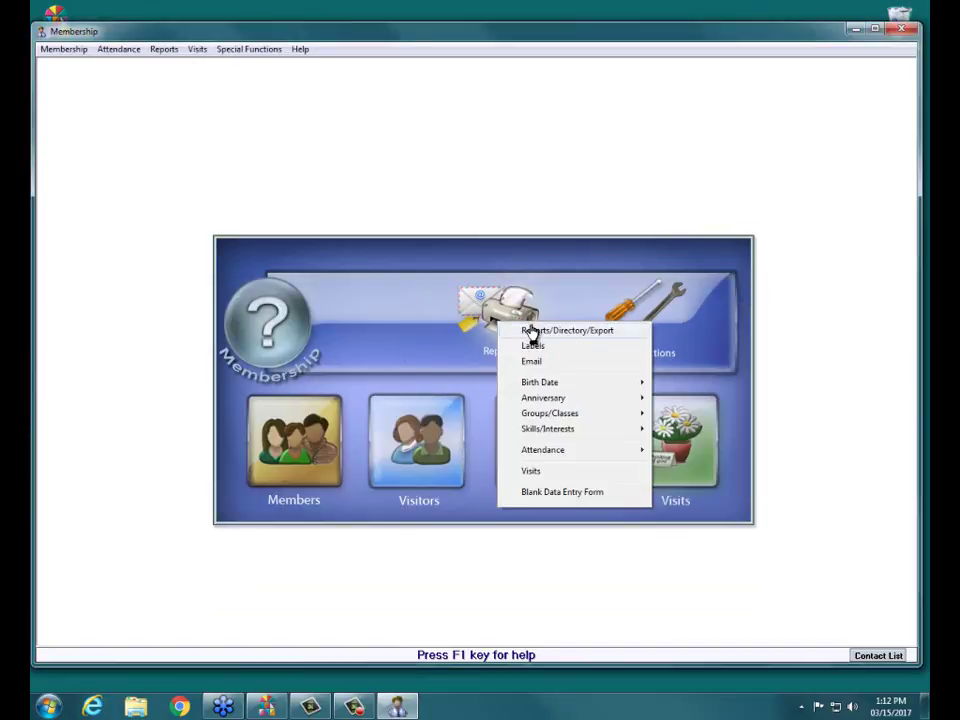
pyautogui.click(532, 332)
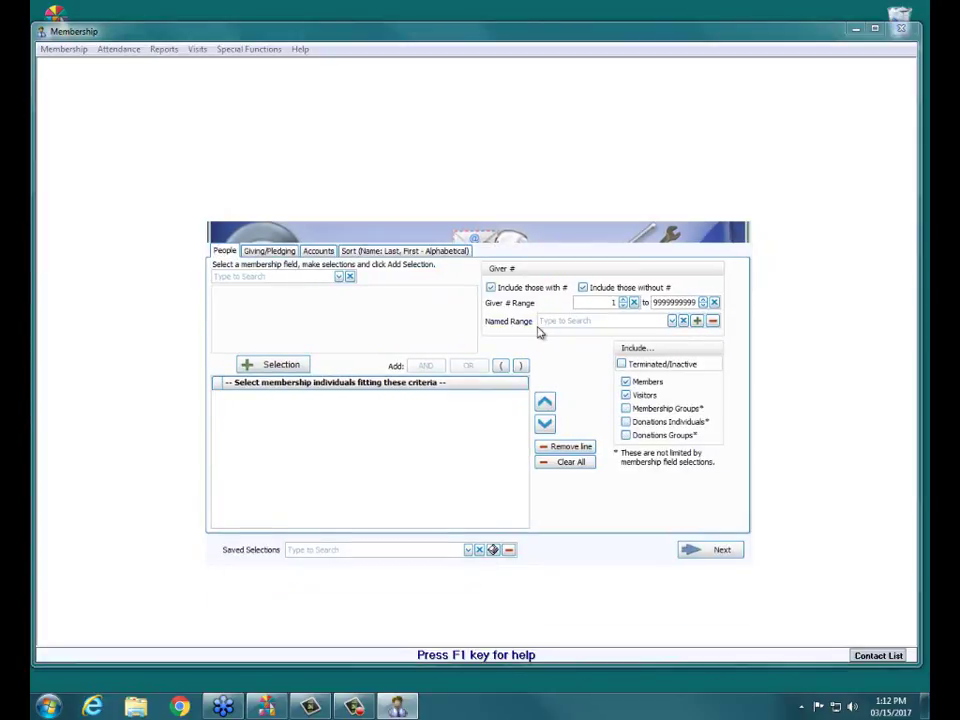
pyautogui.click(468, 550)
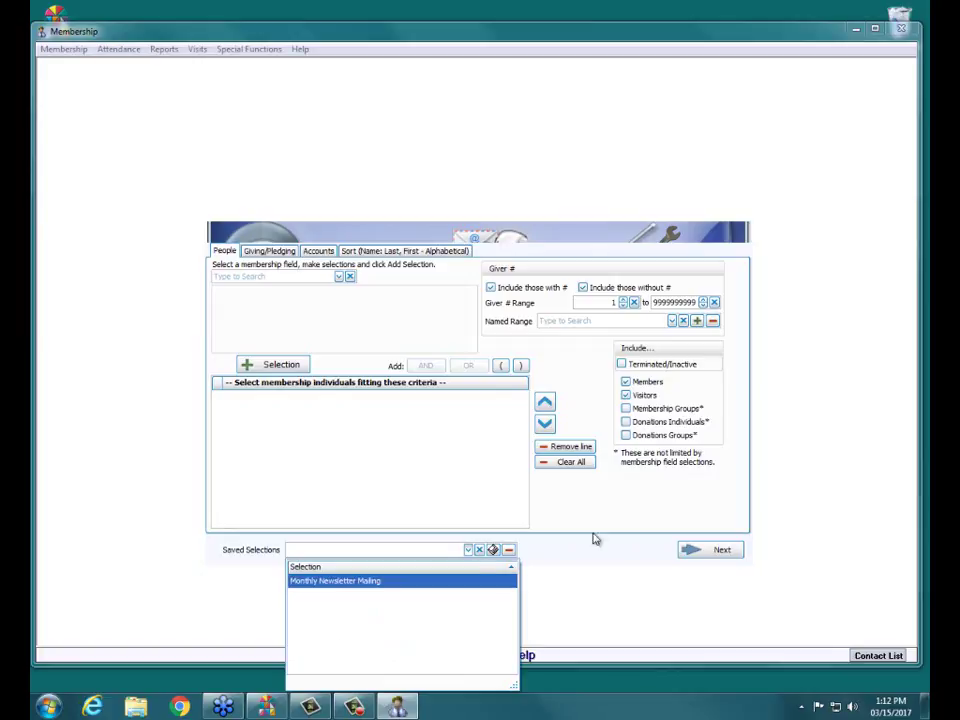
pyautogui.click(899, 31)
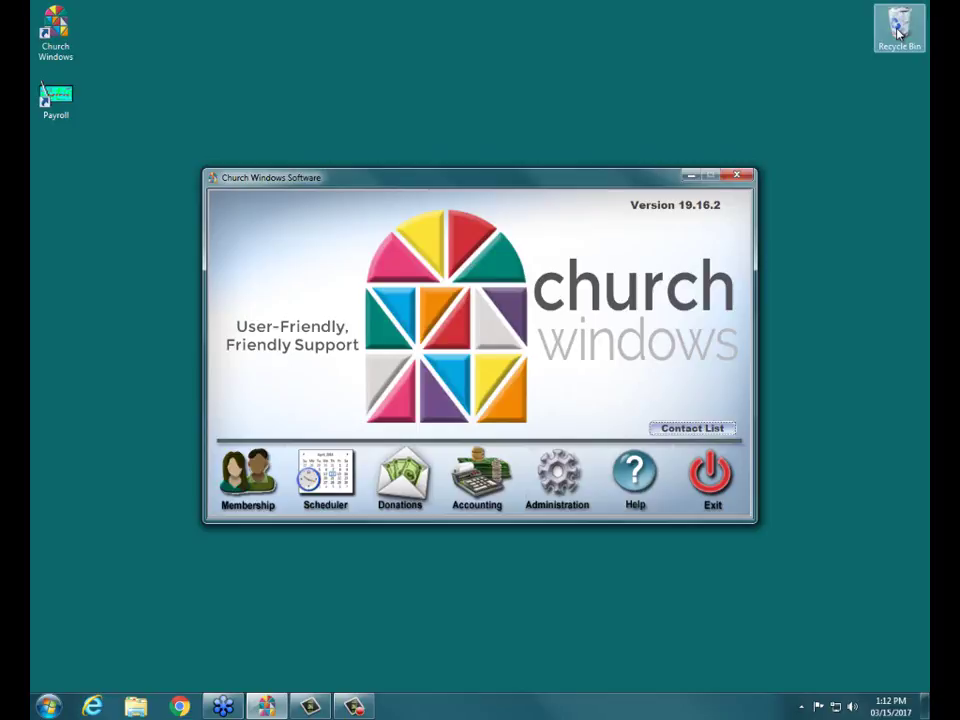
# Reopen the label setup in Membership and delete the saved selection "Monthly Newsletter Mailing"
pyautogui.click(232, 490)
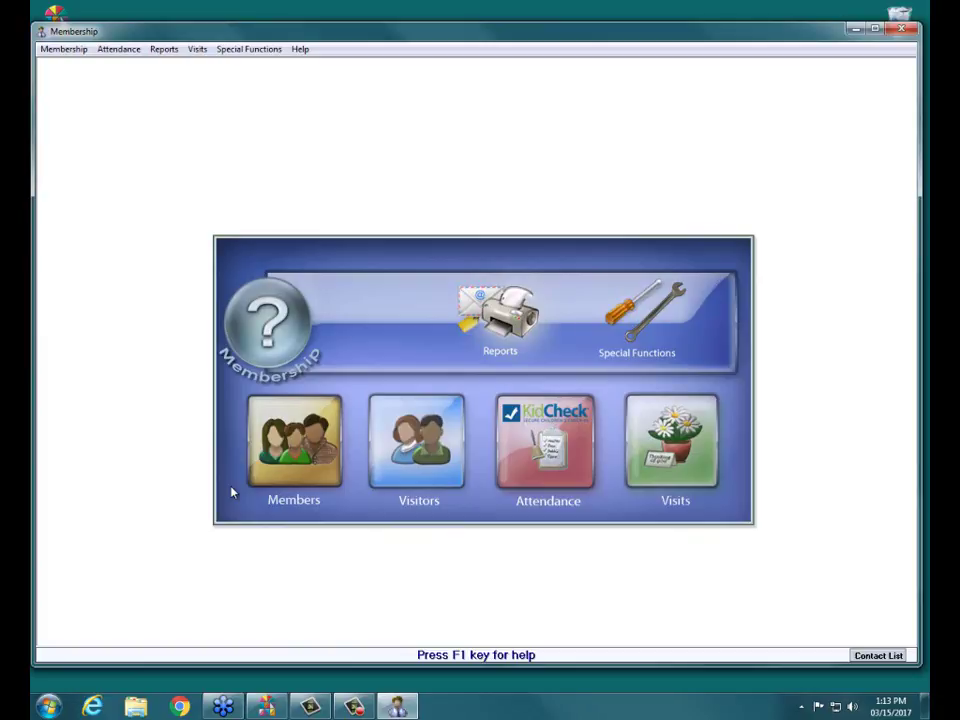
pyautogui.click(510, 316)
pyautogui.click(569, 349)
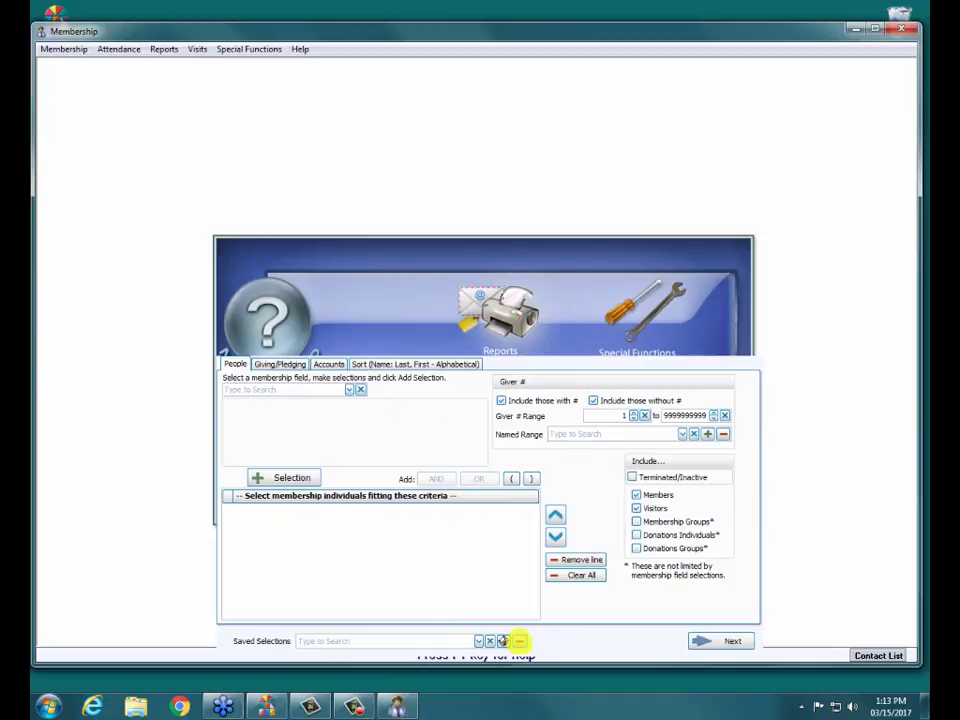
pyautogui.click(478, 641)
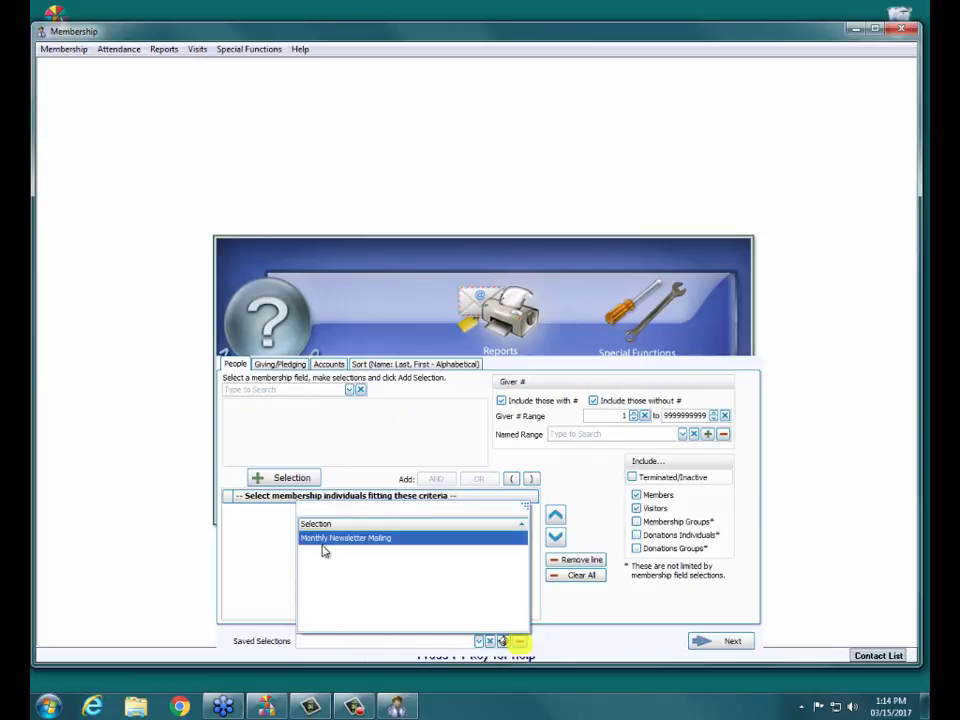
pyautogui.click(326, 540)
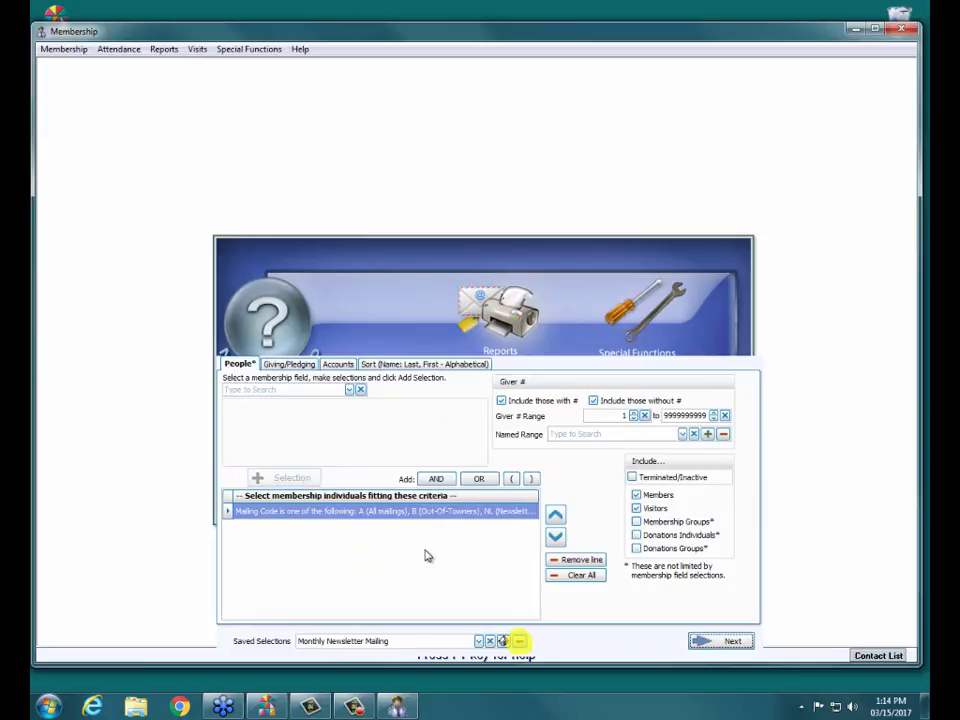
pyautogui.click(520, 642)
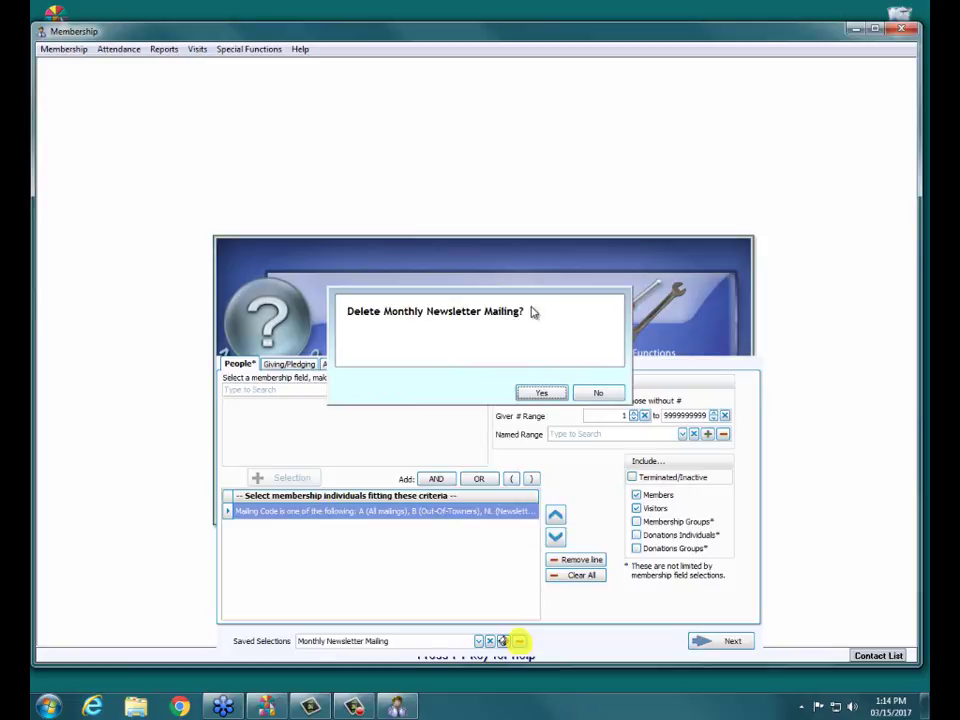
pyautogui.click(540, 393)
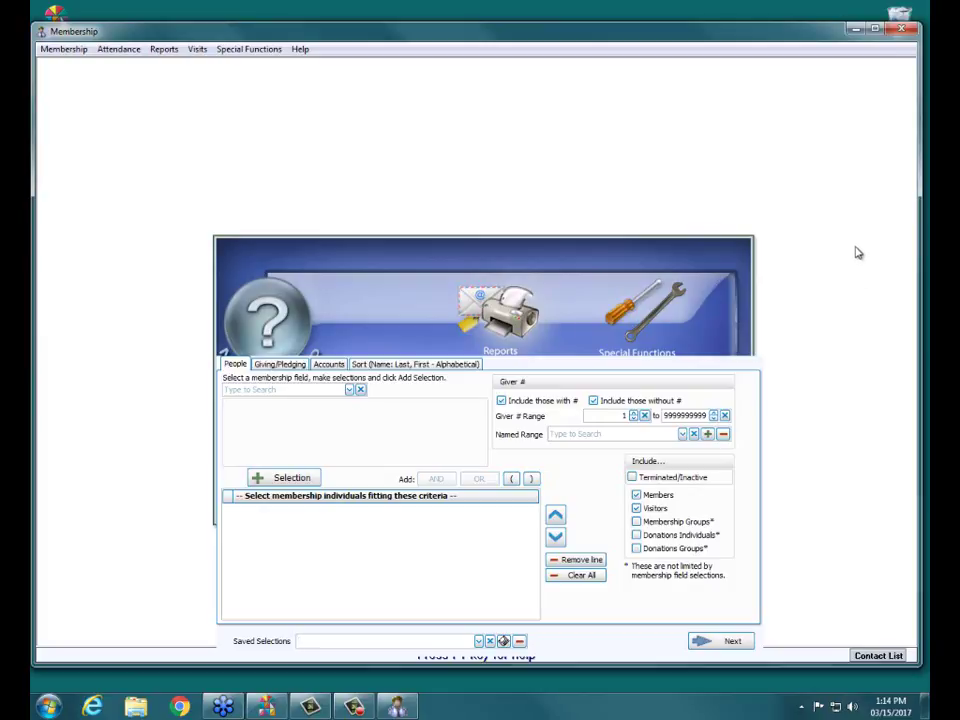
# Close Membership, end the webinar for everyone and exit Church Windows
pyautogui.click(900, 30)
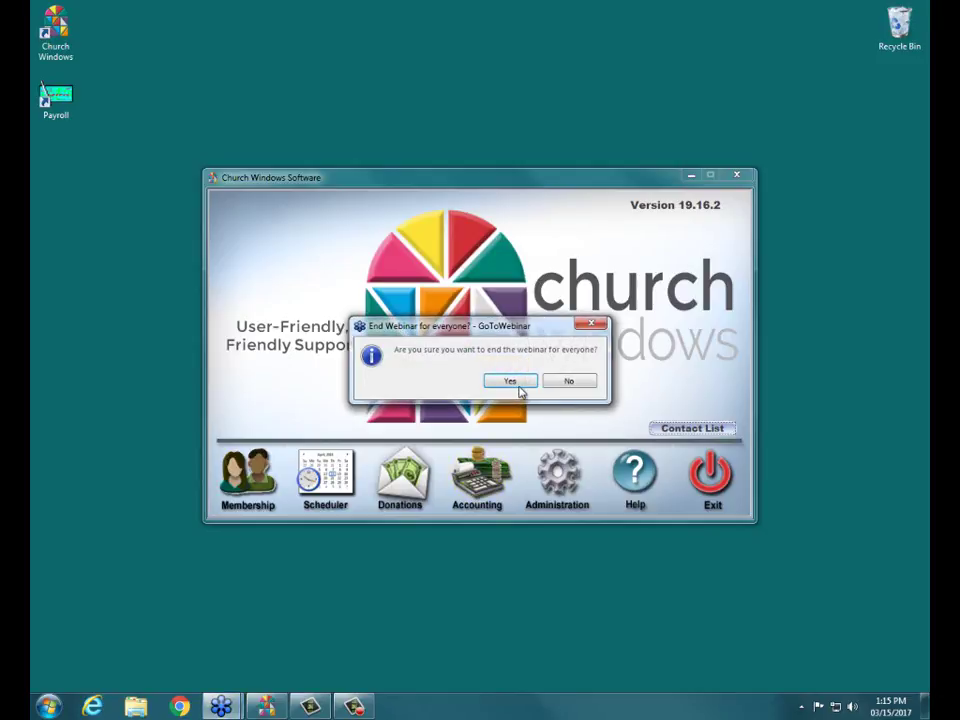
pyautogui.click(526, 387)
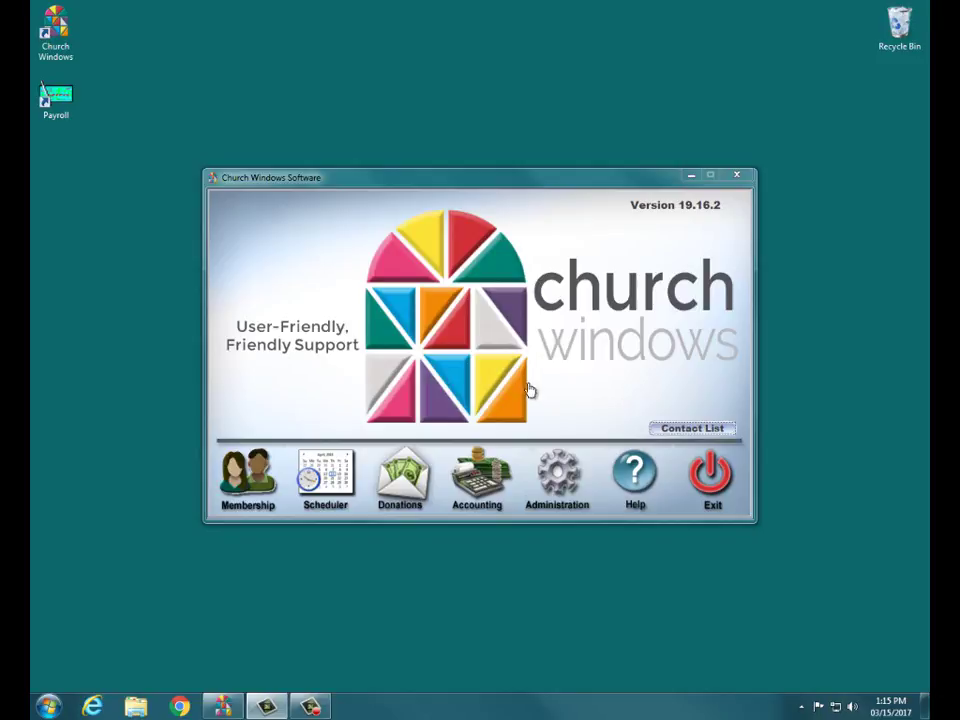
pyautogui.click(730, 480)
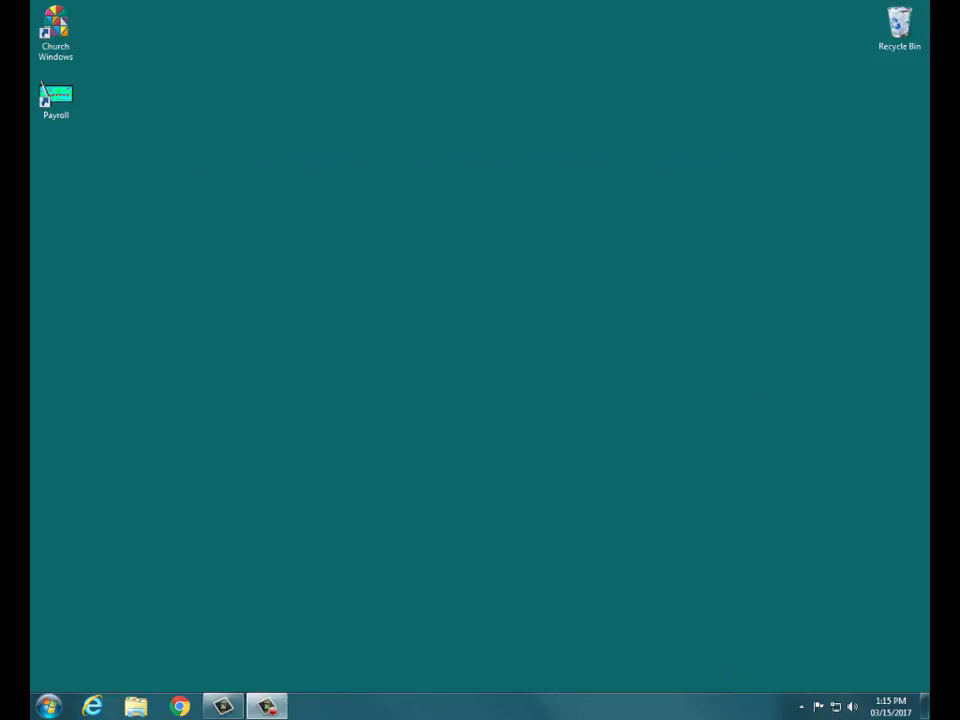